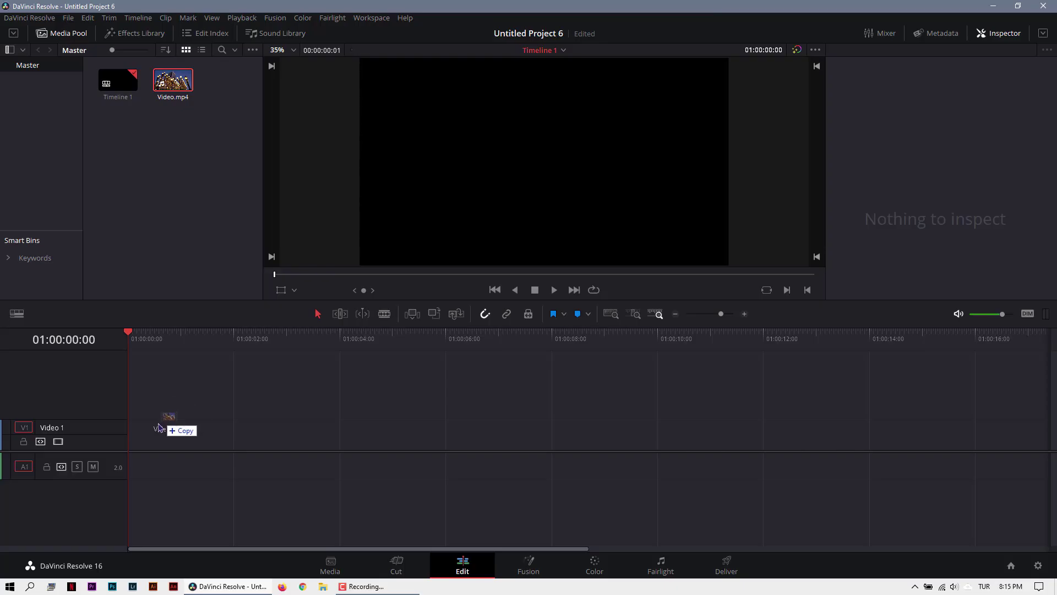
Add Video.mp4 to the timeline at the project frame rate, remove its audio, and make it a Fusion clip.
left_click_drag(160, 425, 139, 446)
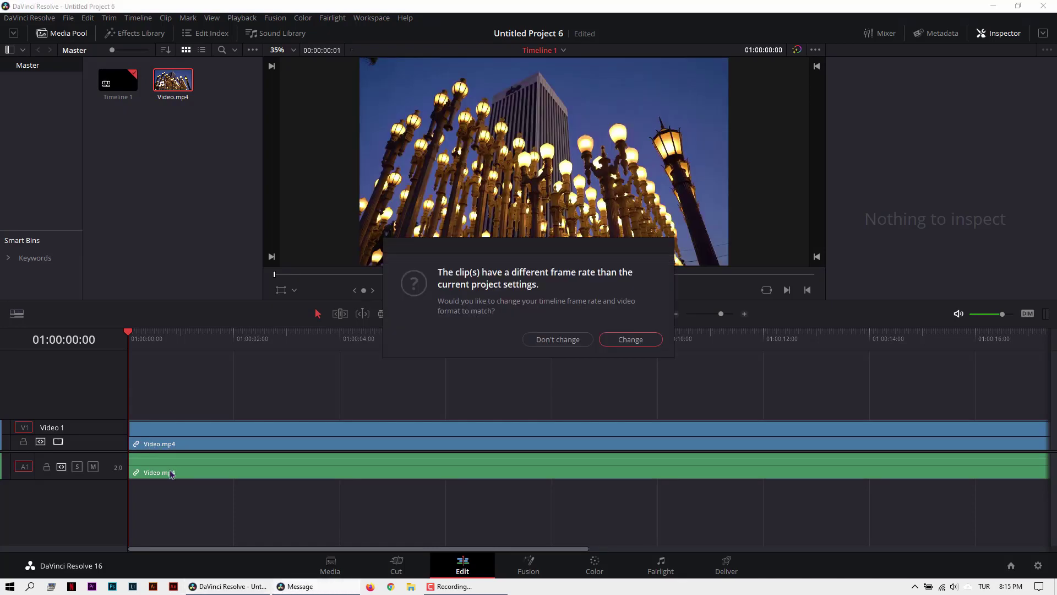
left_click(576, 341)
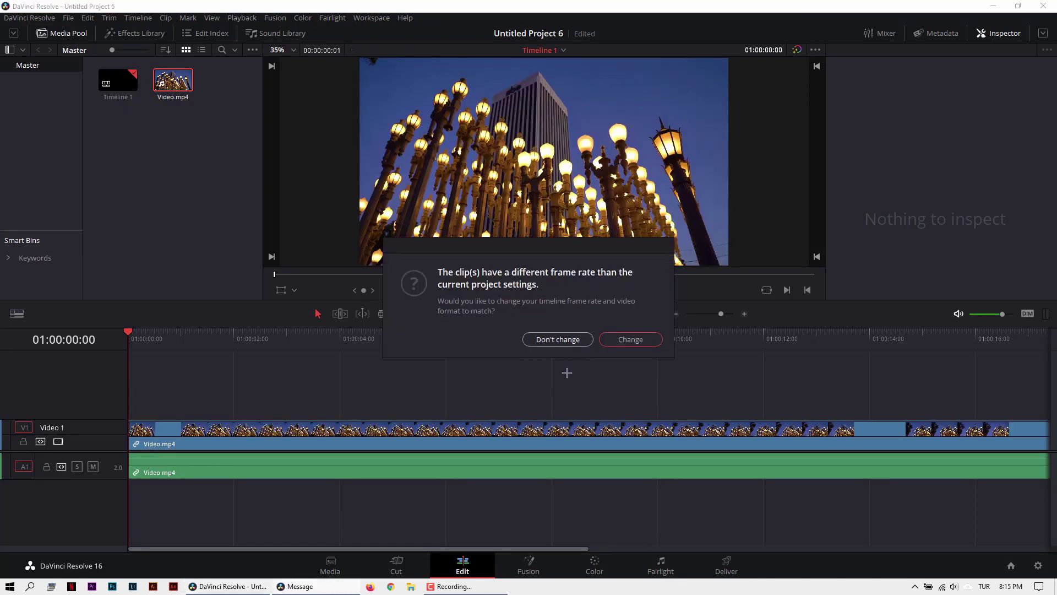
left_click(478, 463)
key("Delete")
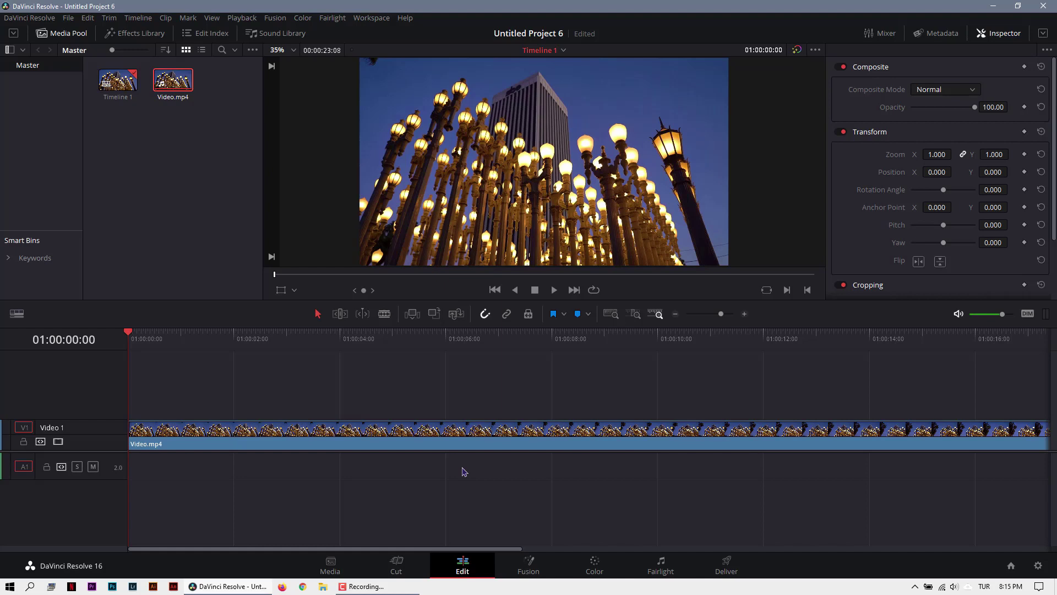
right_click(360, 437)
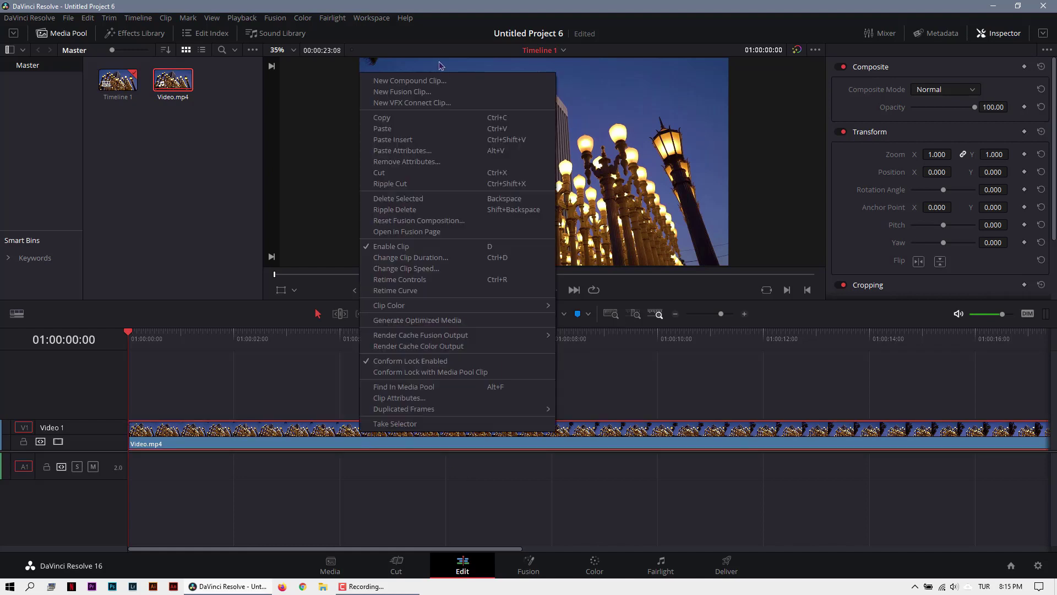
left_click(402, 92)
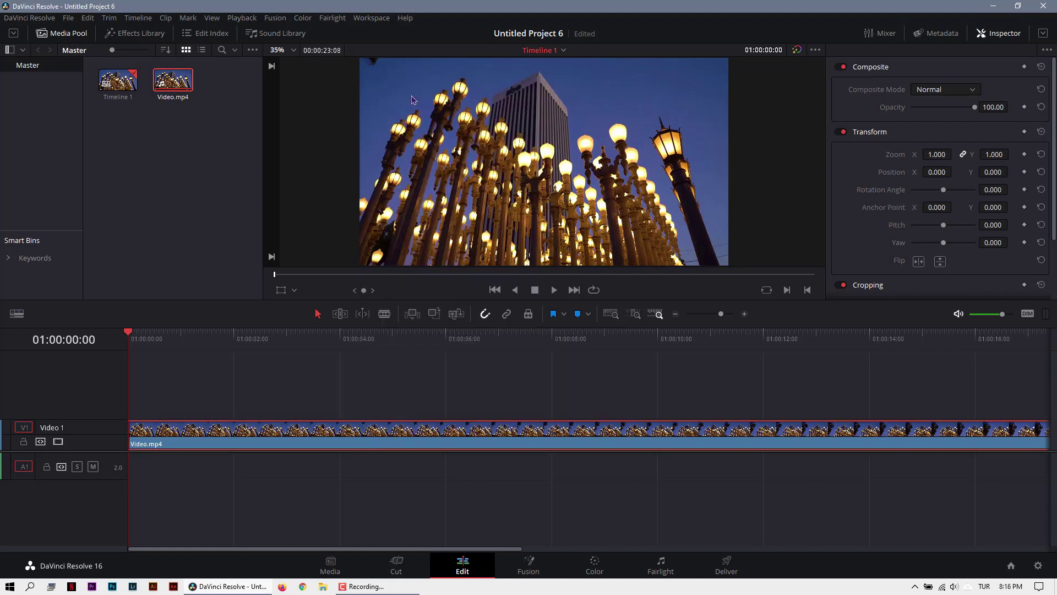
On the Fusion page, add a Rectangle-masked Background node merged over MediaIn1 via Merge1.
left_click(524, 564)
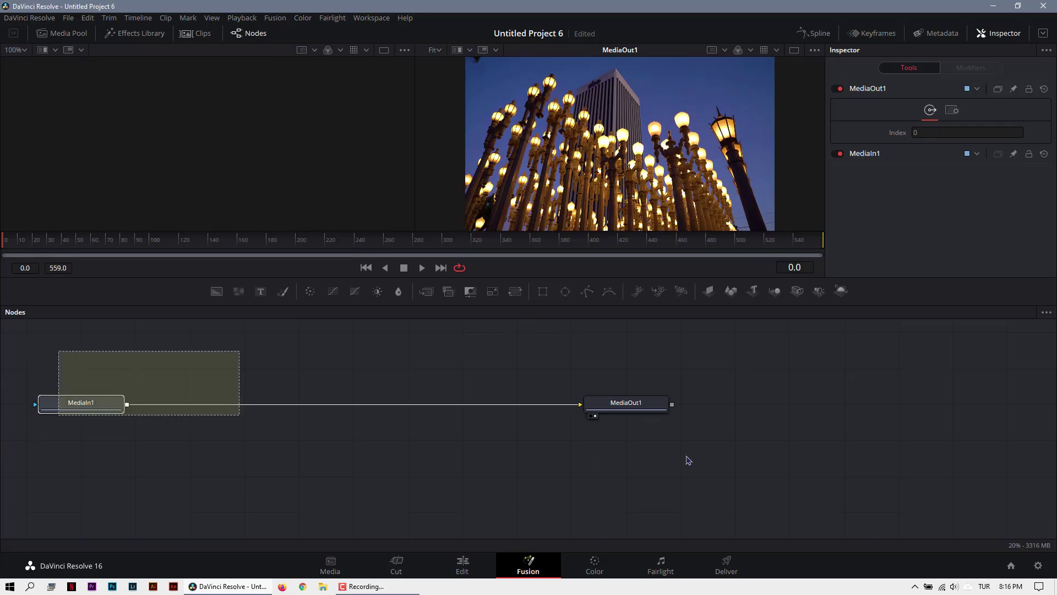
left_click(636, 377)
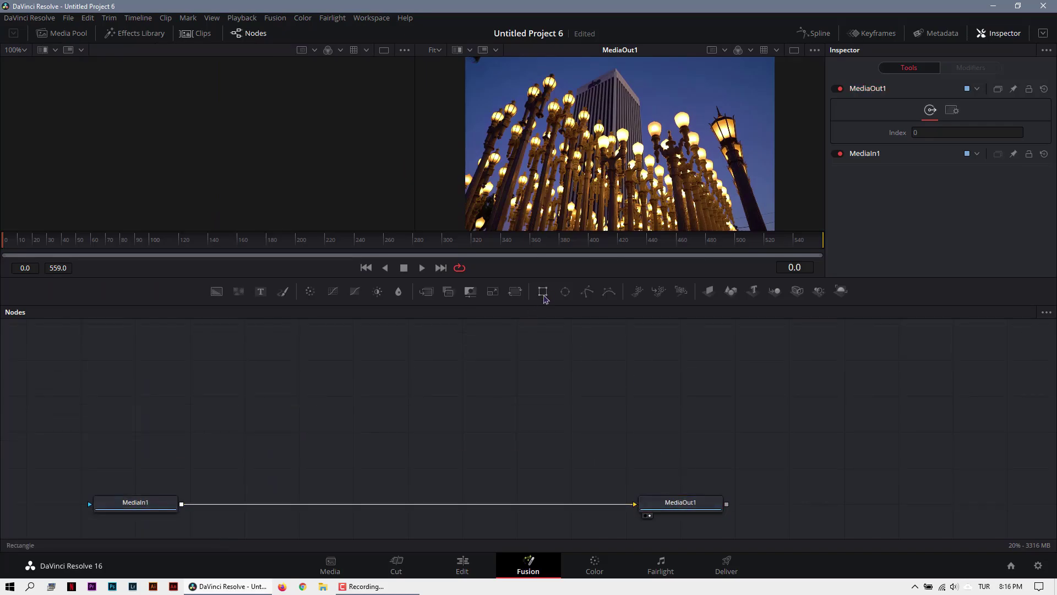
left_click(542, 292)
left_click(216, 291)
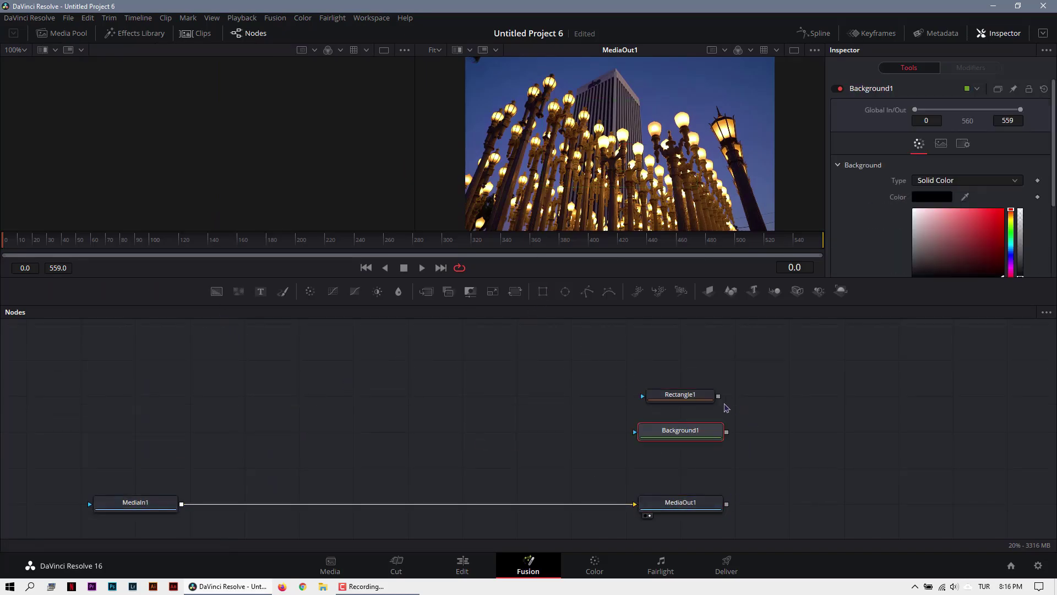
left_click_drag(718, 396, 182, 508)
left_click(407, 416)
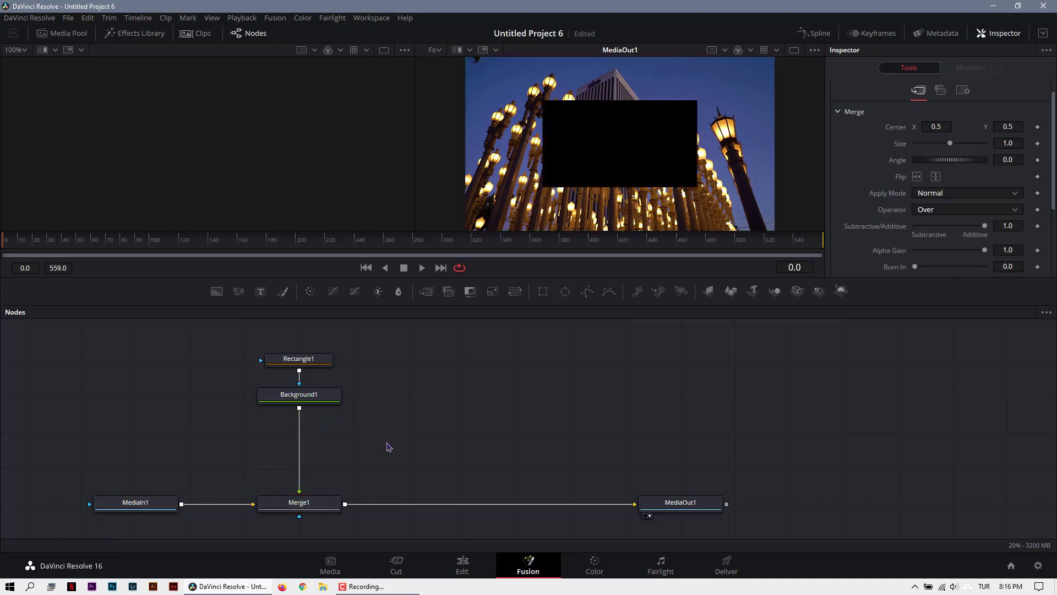
Set Background1's colour to pure white.
left_click(333, 399)
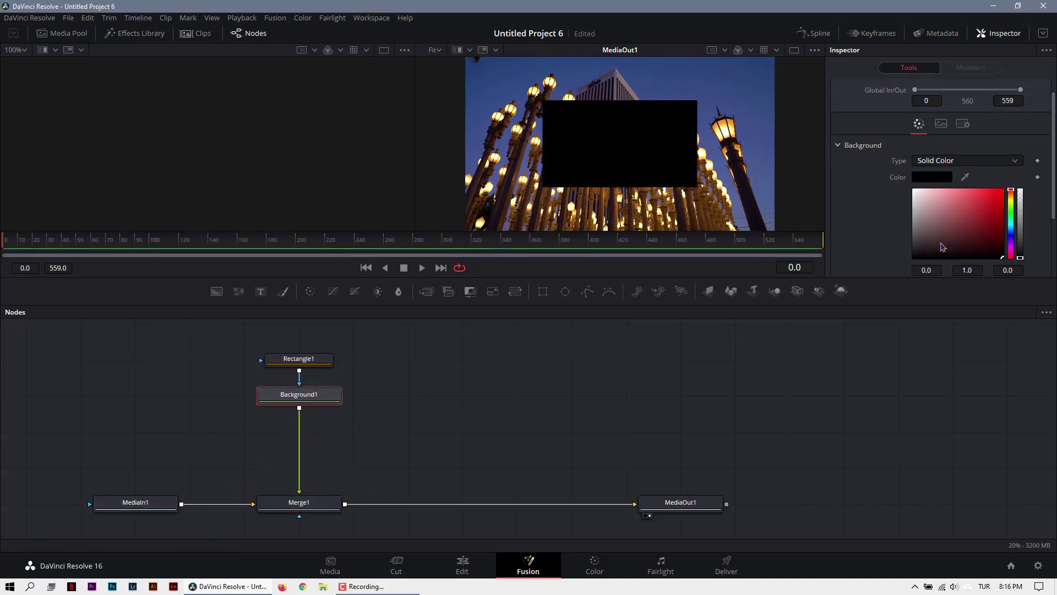
left_click(922, 196)
left_click_drag(835, 135, 833, 136)
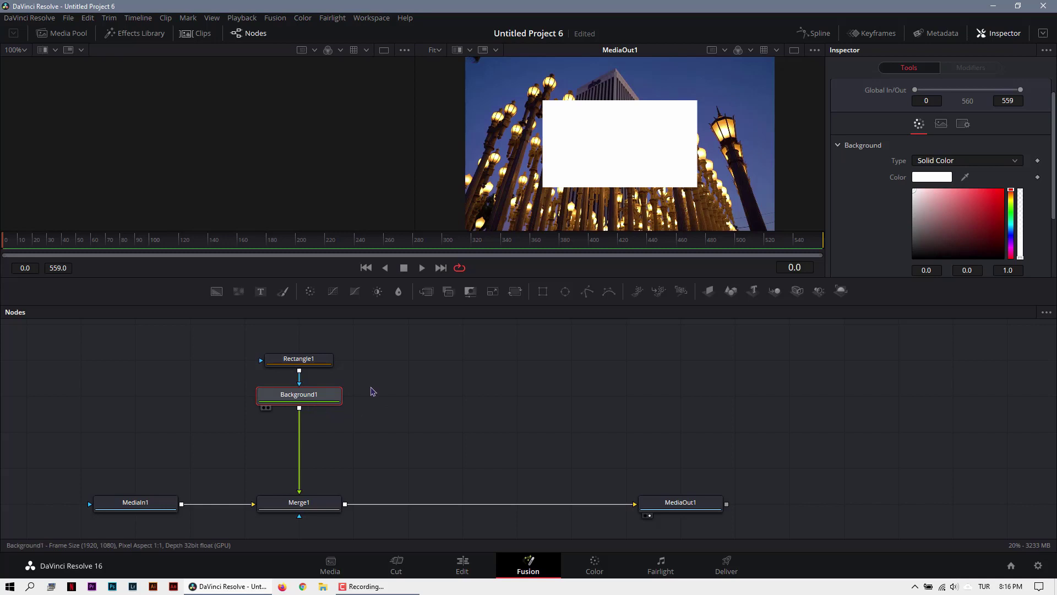
Set Background1's Red, Green, Blue and Alpha values all to 0.7.
scroll(880, 200, "down", 3)
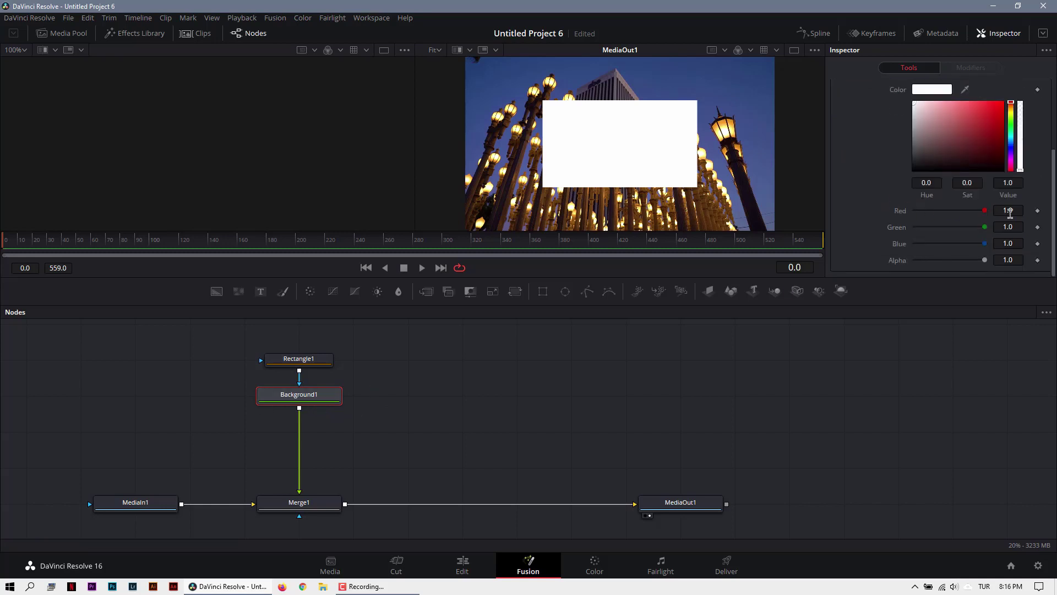
type("0.7")
key("Tab")
type("0.7")
key("Tab")
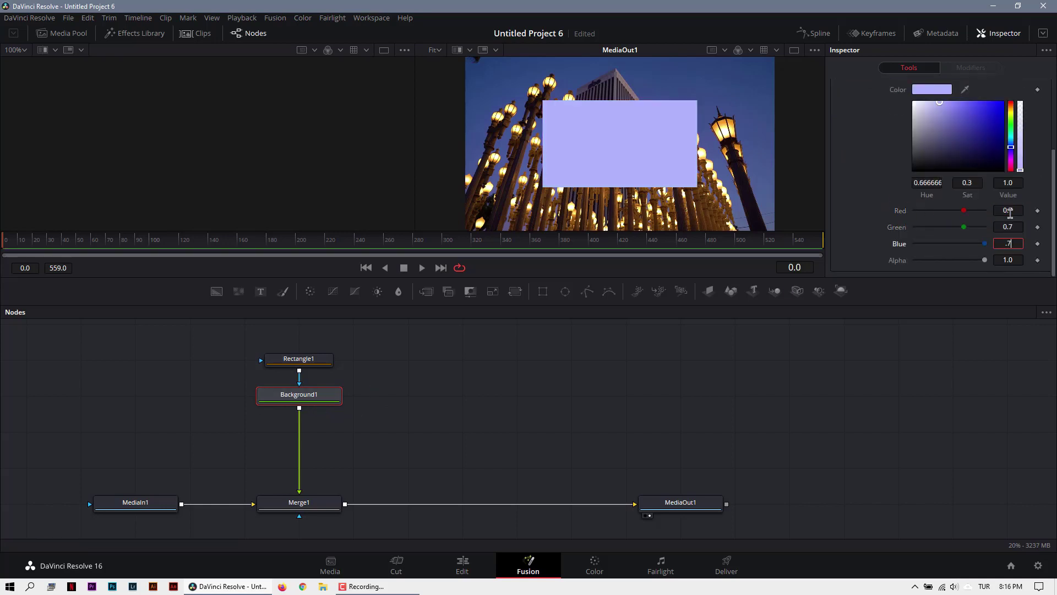
type("0.7")
key("Return")
left_click(1011, 260)
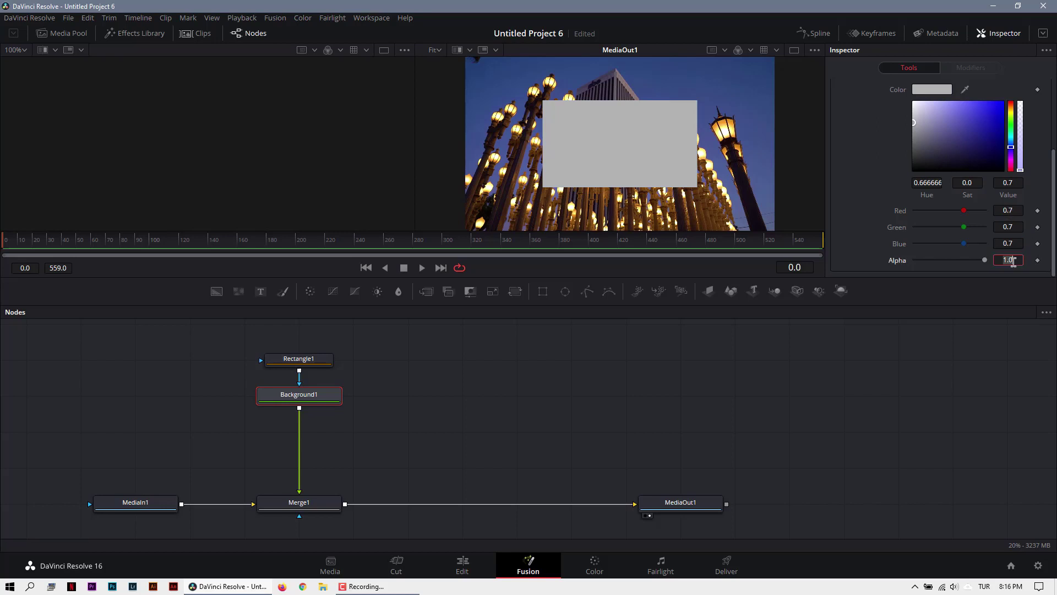
type("0.7")
key("Return")
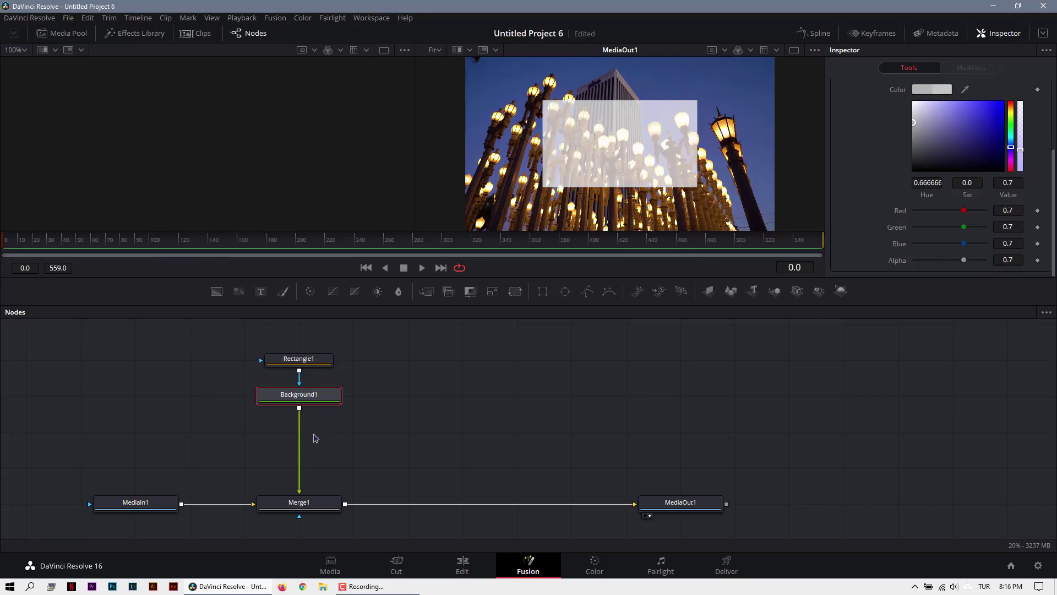
Make Rectangle1 0.185 wide, angled at -30.2°, with Center X at 0.621.
left_click(299, 359)
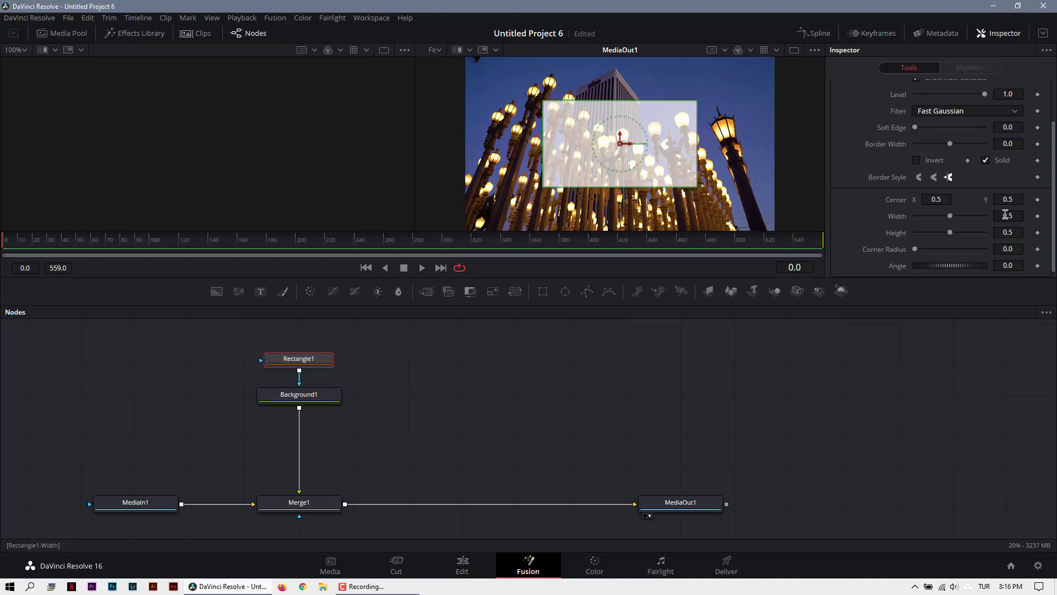
left_click_drag(1006, 216, 1042, 231)
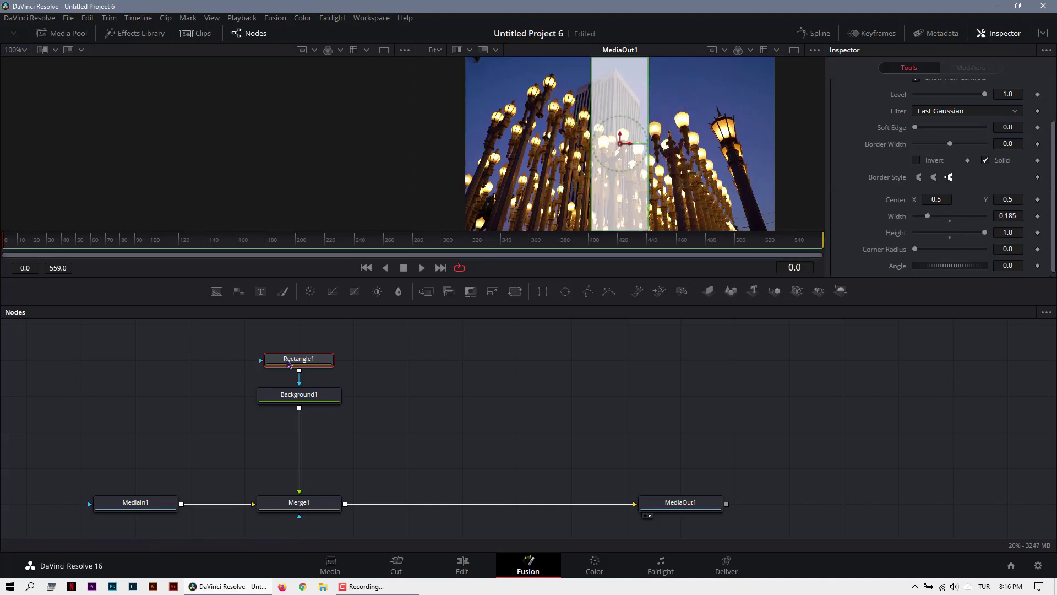
scroll(933, 273, "down", 1)
left_click_drag(1000, 258, 970, 257)
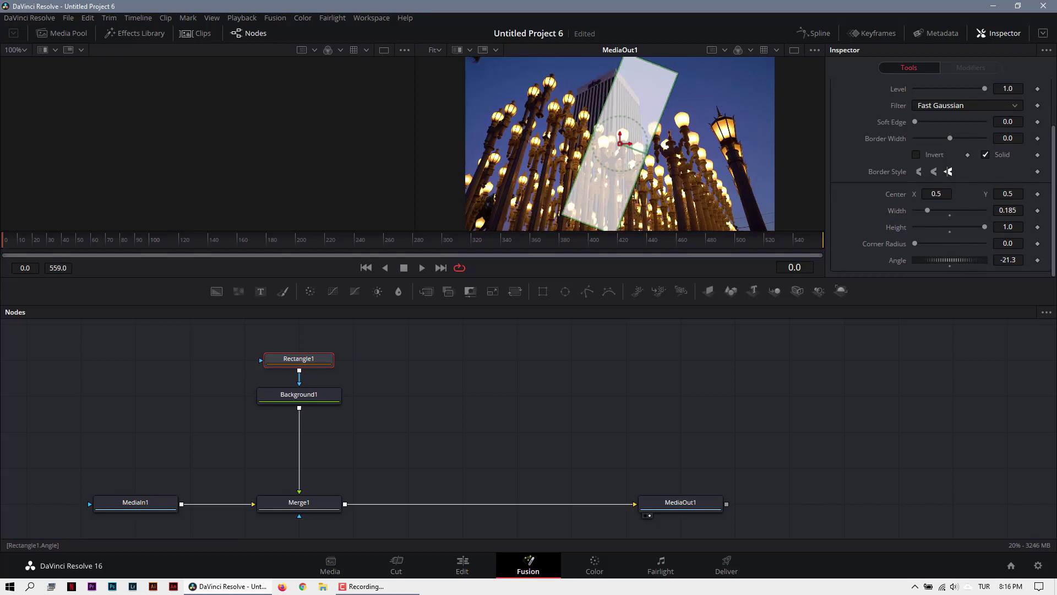
left_click_drag(932, 194, 962, 194)
left_click_drag(1009, 259, 996, 259)
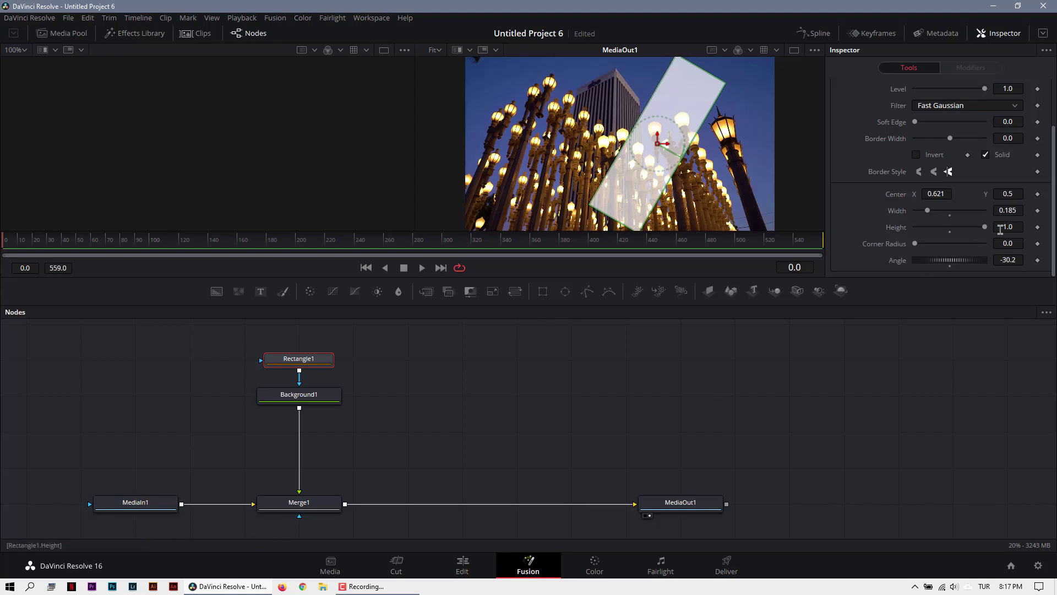
Turn off Background1's Auto Resolution and set its width and height to 4096.
left_click(337, 399)
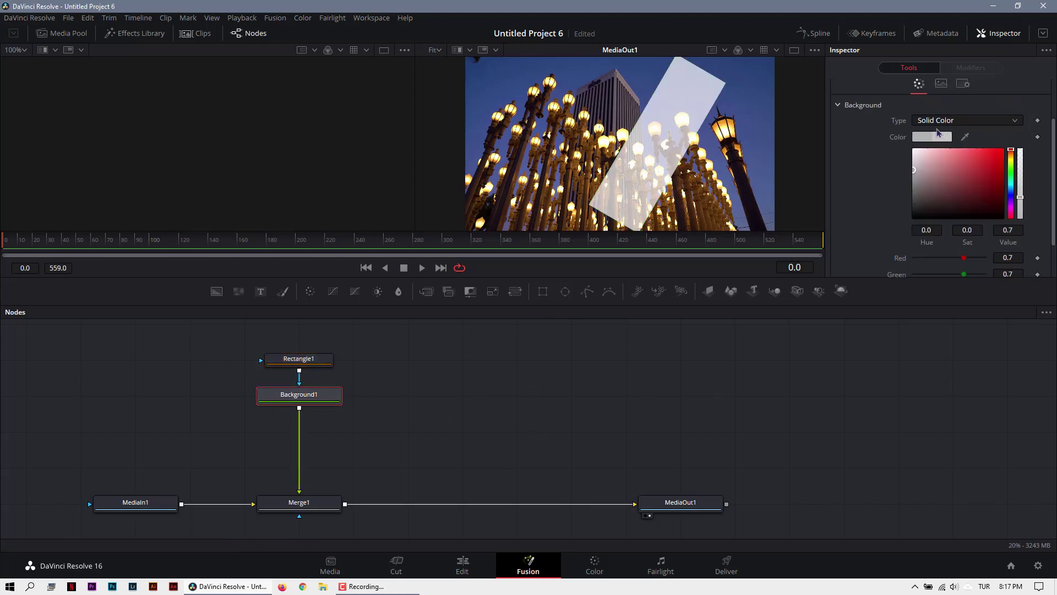
scroll(941, 165, "up", 2)
left_click(941, 144)
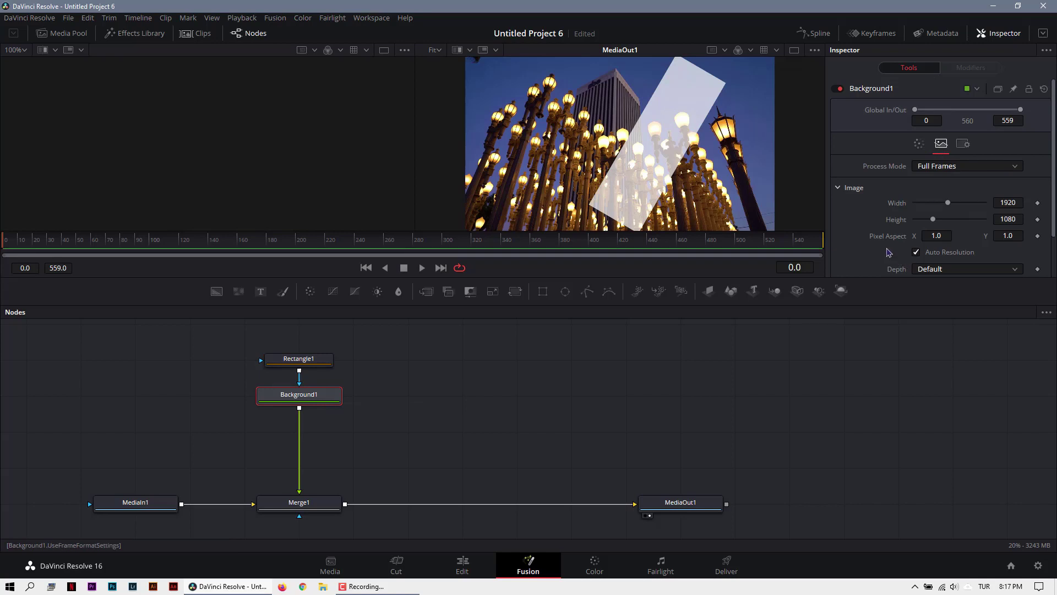
left_click(941, 256)
scroll(942, 220, "down", 2)
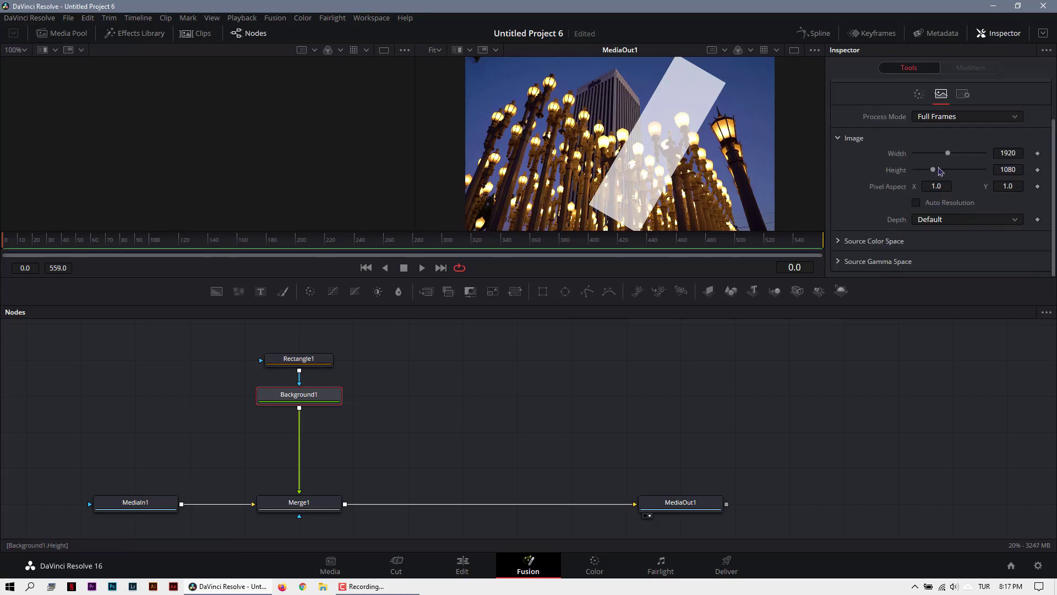
left_click_drag(947, 154, 985, 171)
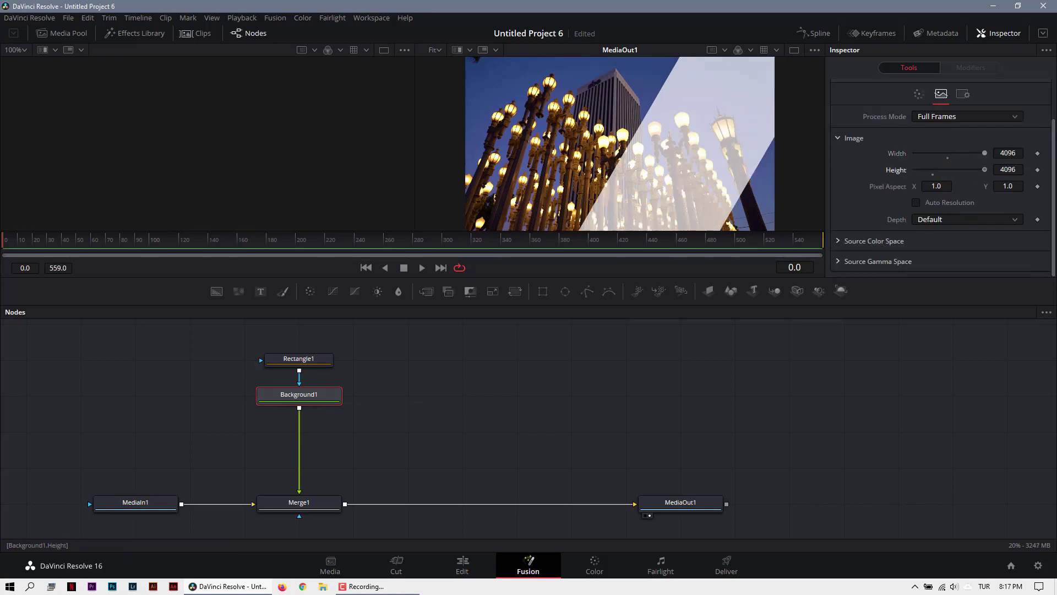
Narrow Rectangle1 to width 0.017 and move its centre to X 0.555.
left_click(330, 362)
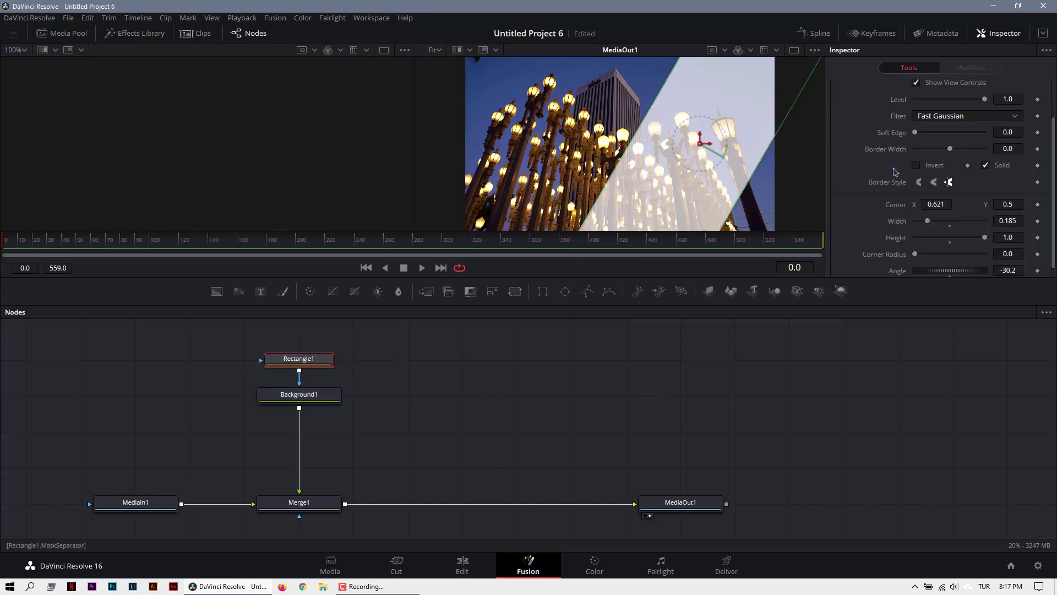
mouse_move(928, 221)
left_mouse_down()
mouse_move(919, 221)
mouse_move(969, 220)
mouse_move(915, 221)
mouse_move(889, 204)
mouse_move(917, 204)
left_mouse_up()
left_click(530, 388)
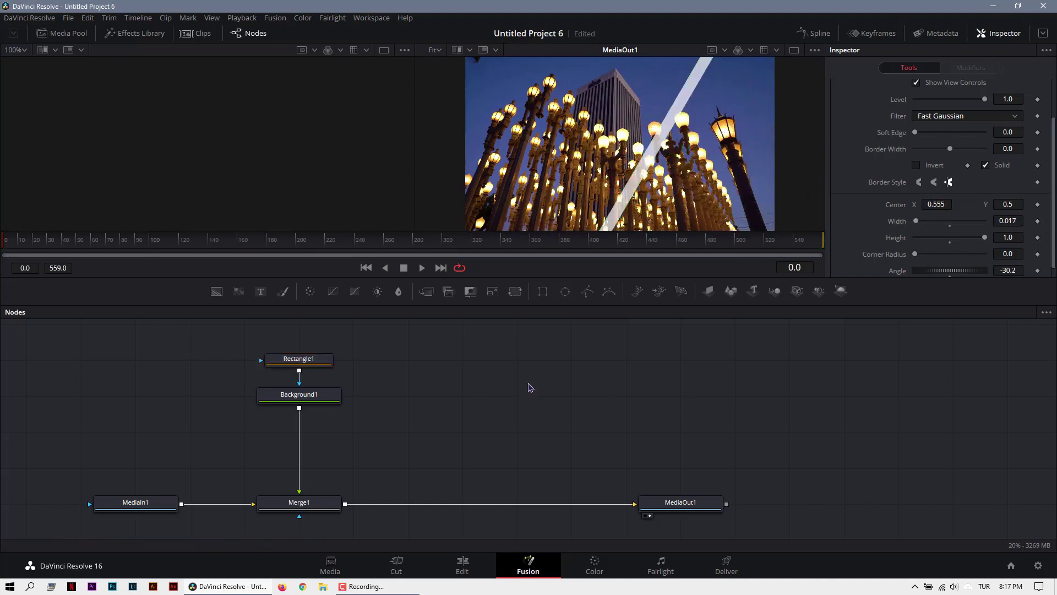
Add a Text node reading HEY and set its font to Thicker Trial.
left_click_drag(261, 292, 463, 360)
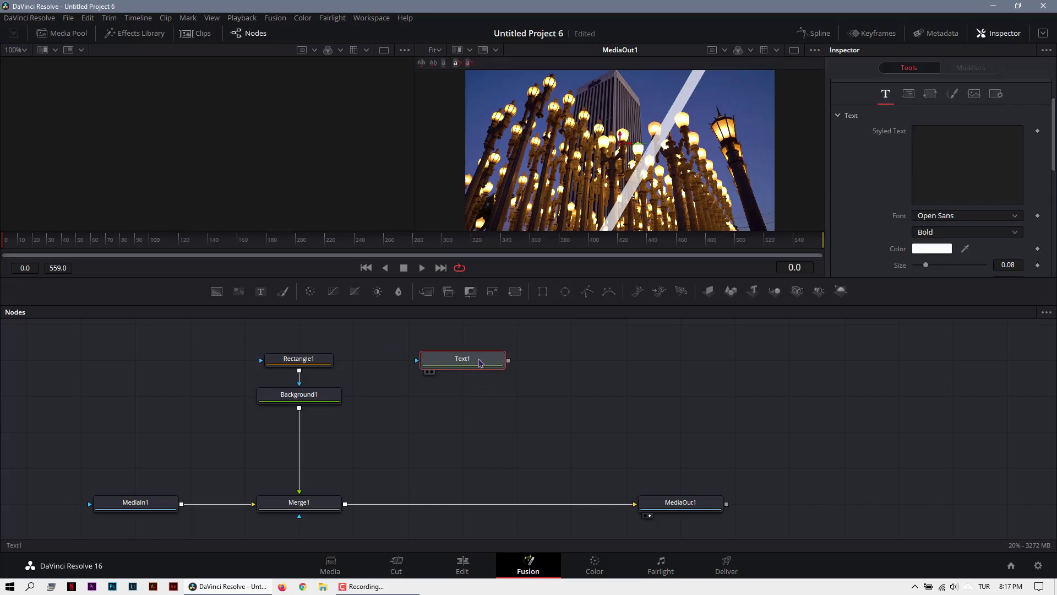
left_click(986, 178)
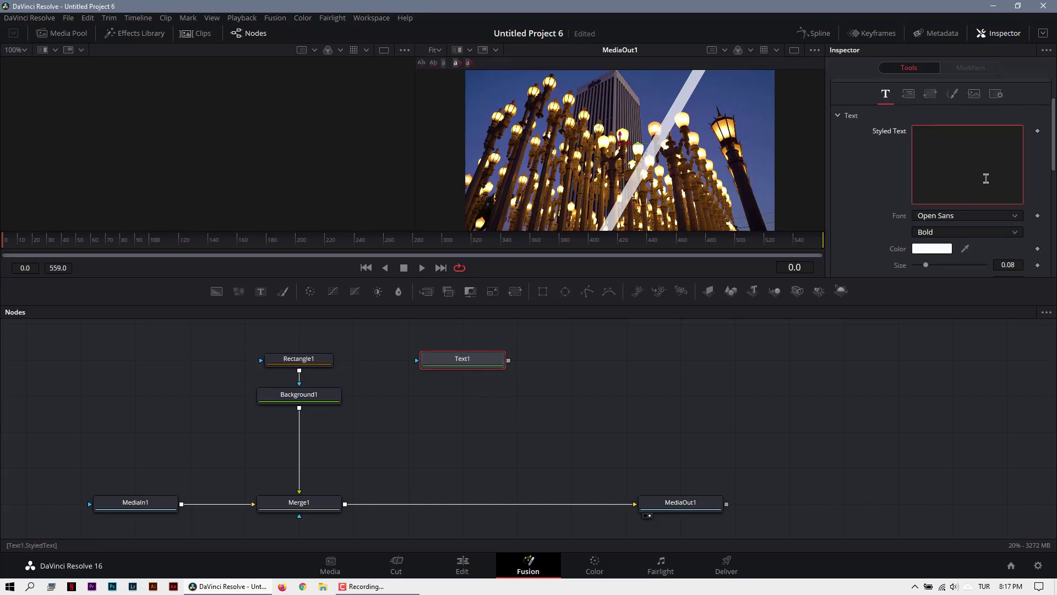
left_click(959, 216)
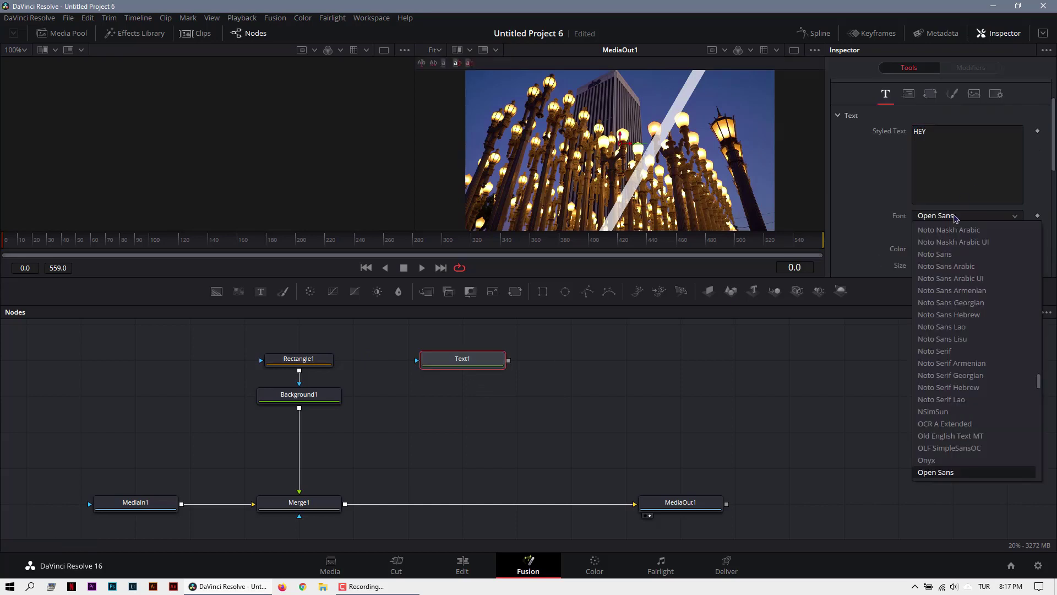
scroll(955, 293, "down", 10)
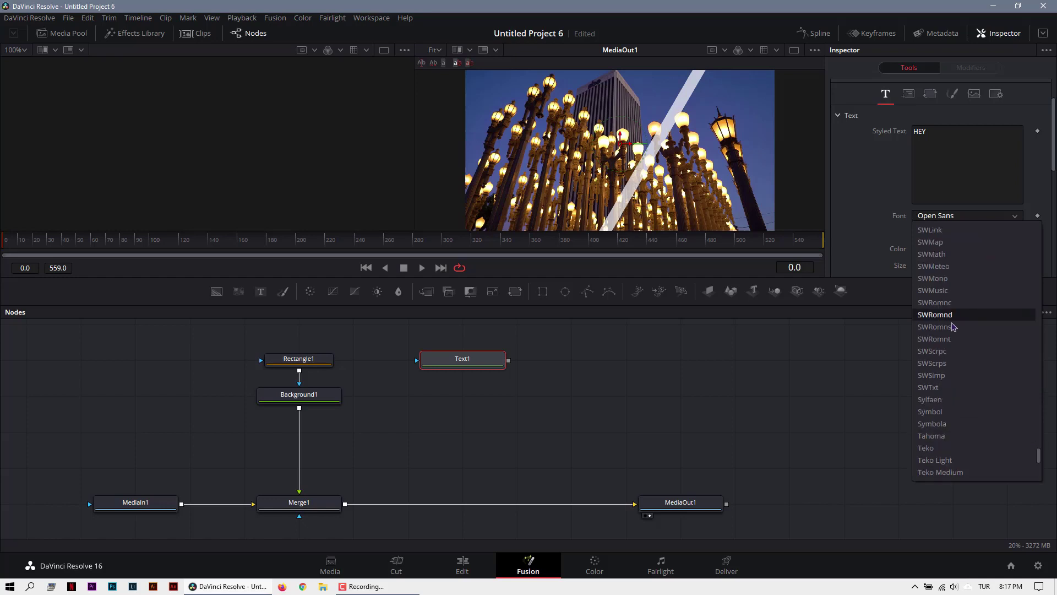
scroll(955, 309, "down", 1)
left_click(955, 472)
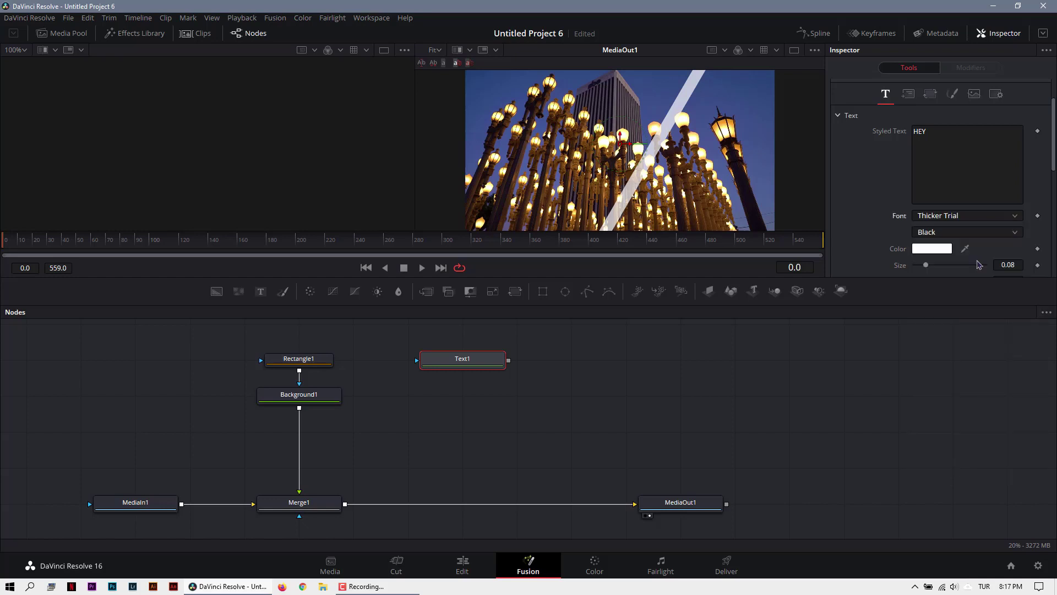
scroll(943, 234, "up", 2)
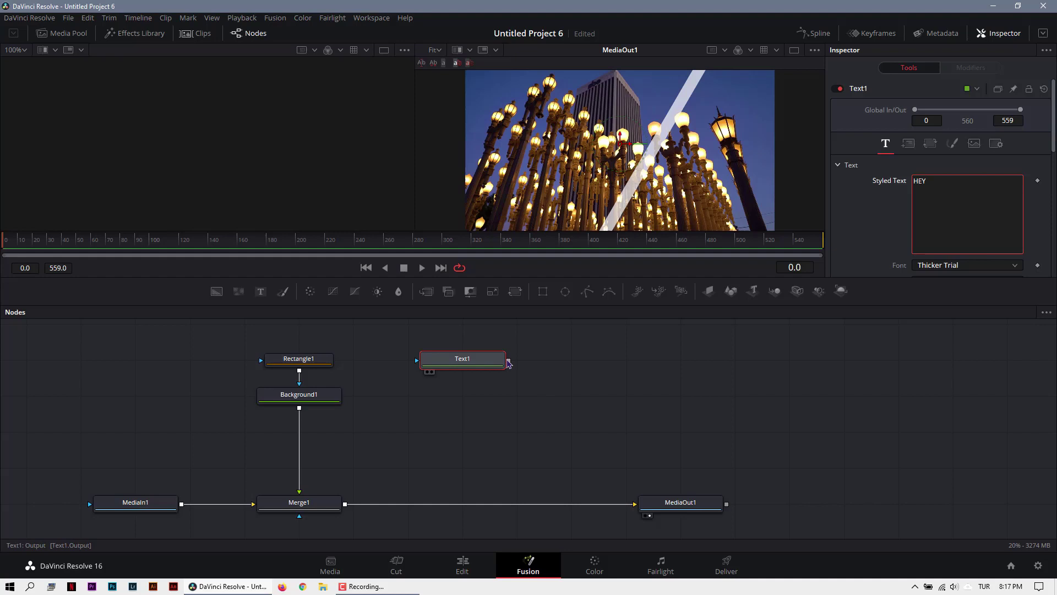
Merge Text1 over the composite through Merge2, with Size about 0.29 and Tracking 0.944.
left_click_drag(509, 360, 368, 512)
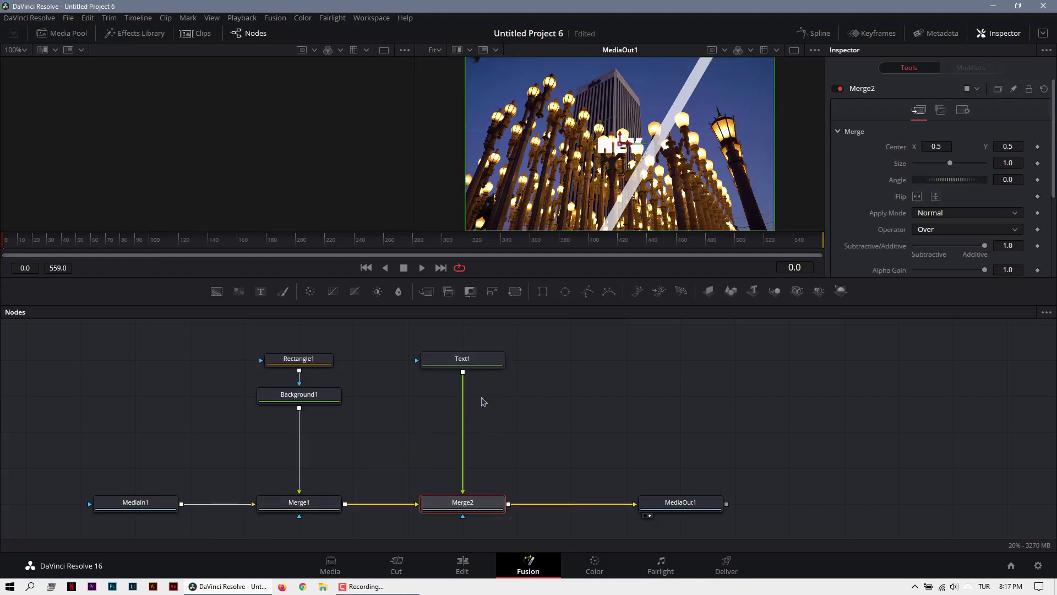
left_click_drag(473, 361, 472, 432)
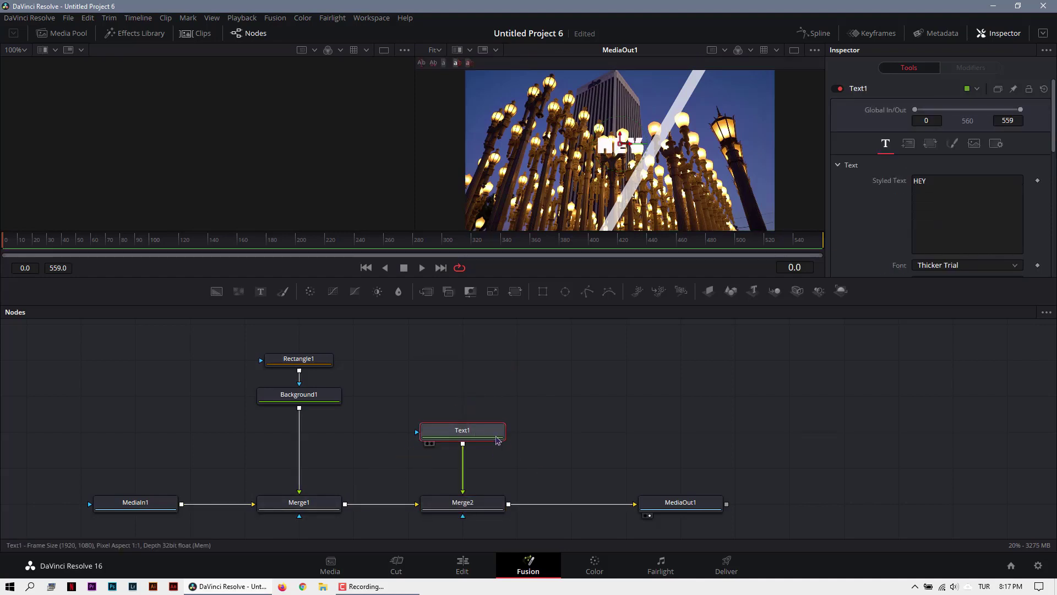
scroll(842, 215, "down", 3)
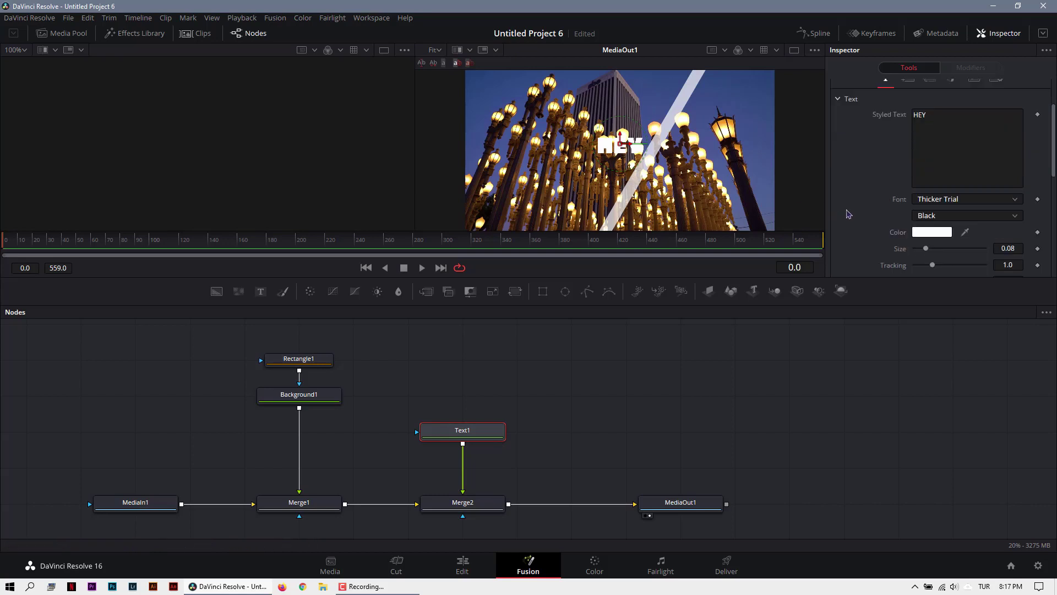
left_click_drag(926, 248, 953, 253)
scroll(969, 242, "down", 3)
mouse_move(1016, 200)
left_mouse_down()
mouse_move(993, 198)
mouse_move(1028, 188)
left_mouse_up()
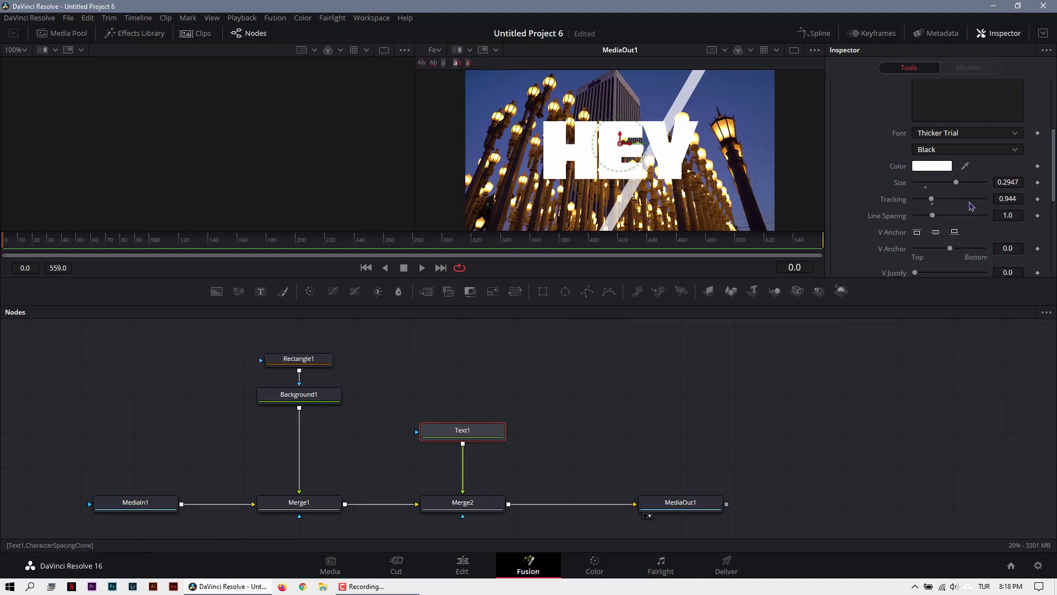
left_click_drag(487, 431, 487, 361)
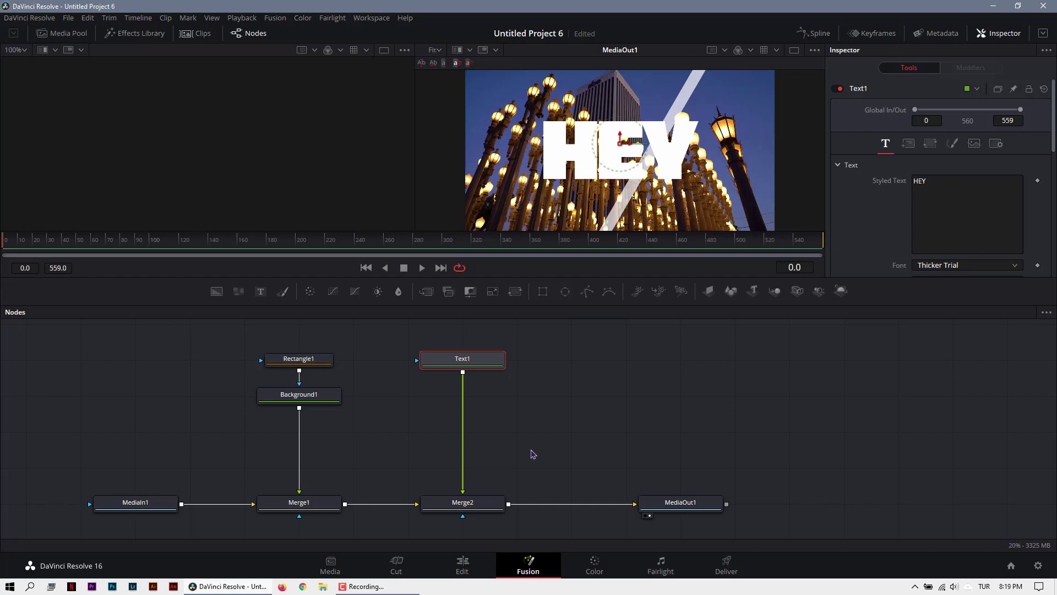
Add a Duplicate node through the quick search using 'dupli'.
key("shift+space")
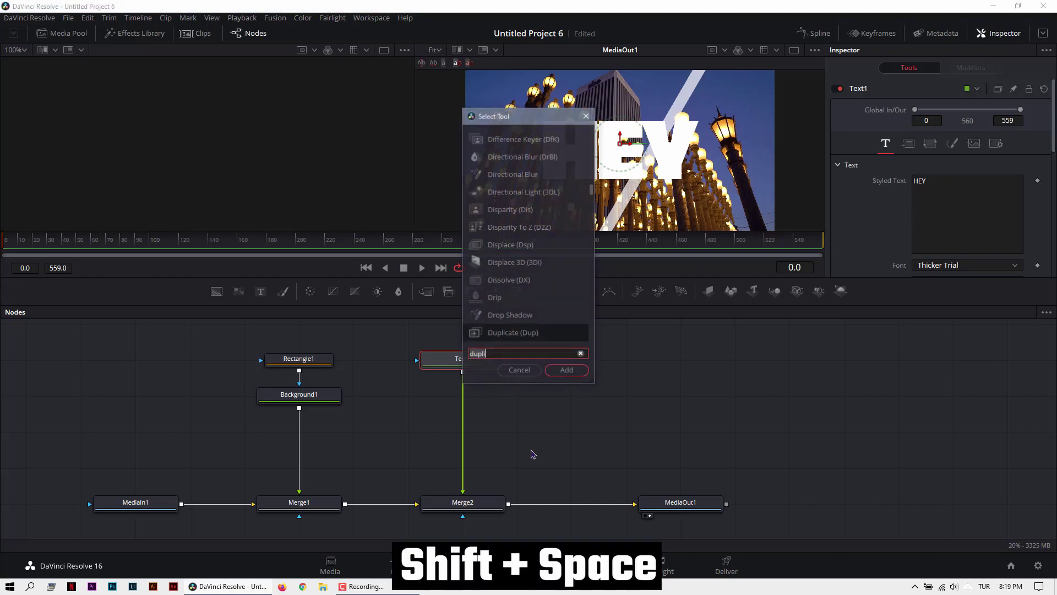
type("dupli")
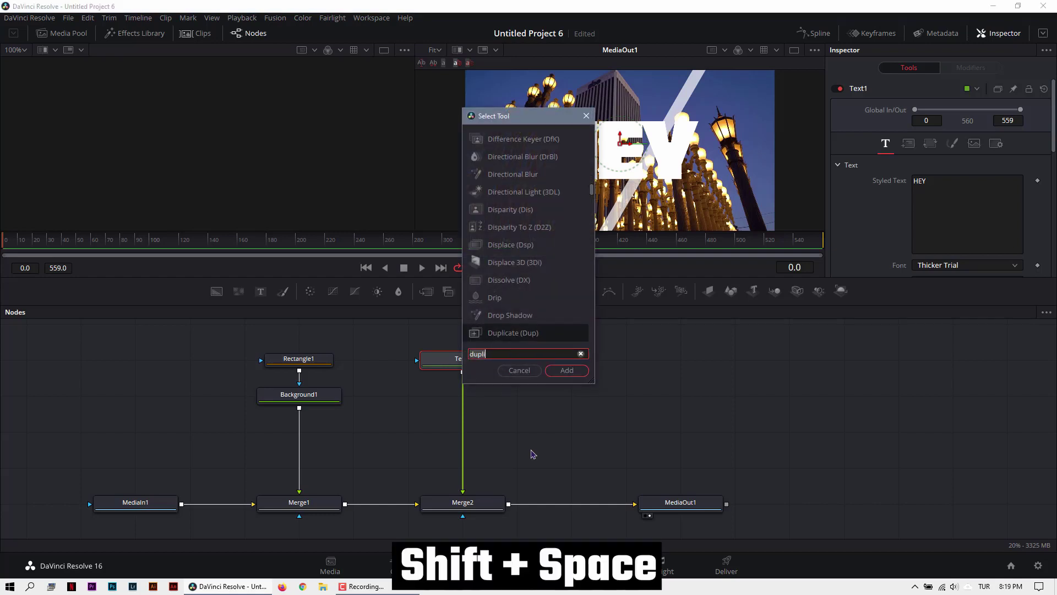
key("Return")
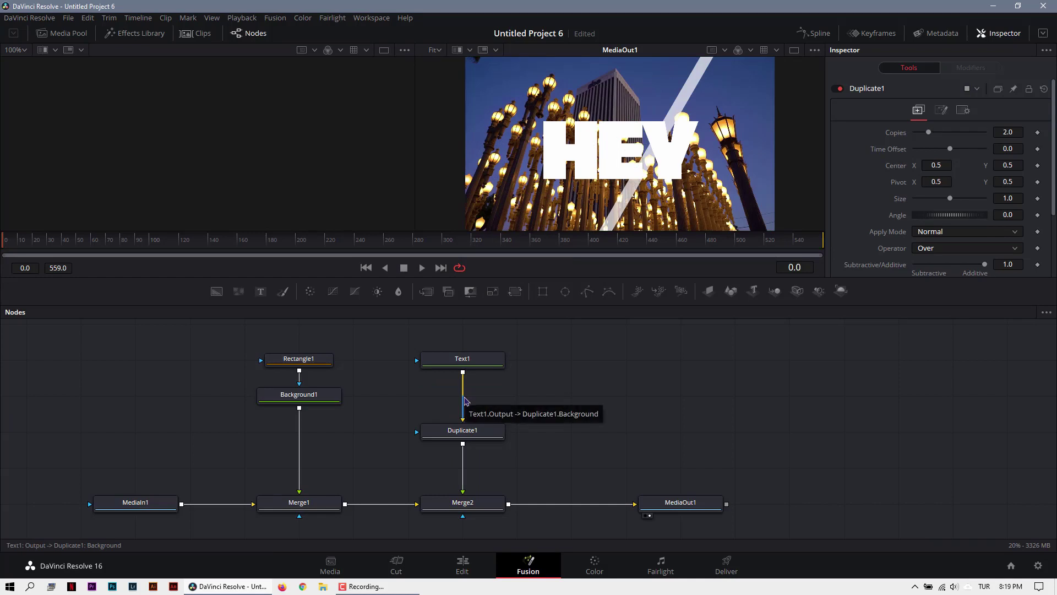
Feed Text1 and MediaIn1 into Duplicate1 and adjust its copy Size toward 1.13.
left_click(463, 399)
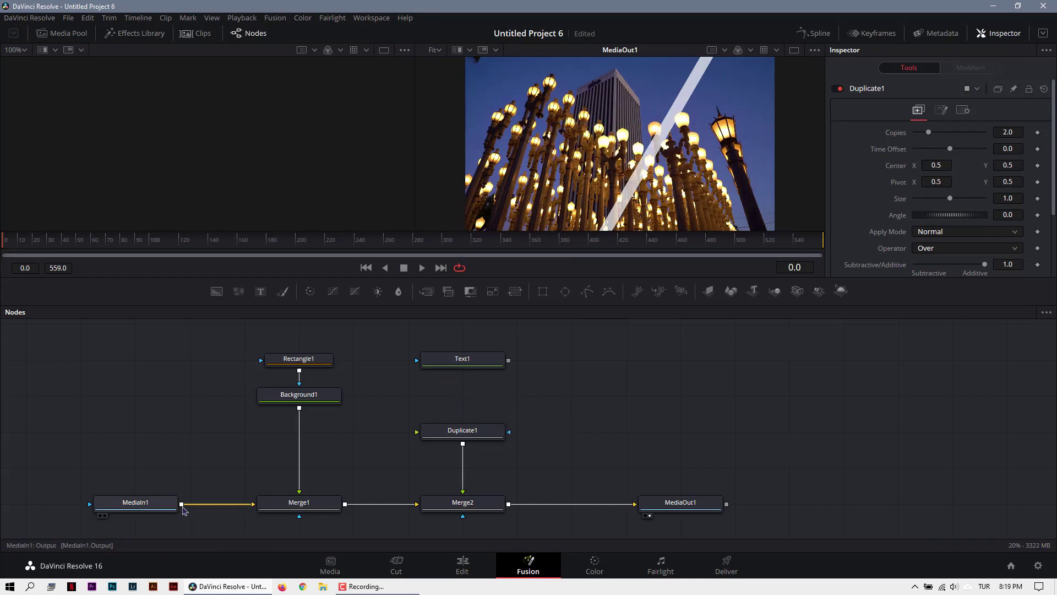
left_click_drag(182, 504, 418, 436)
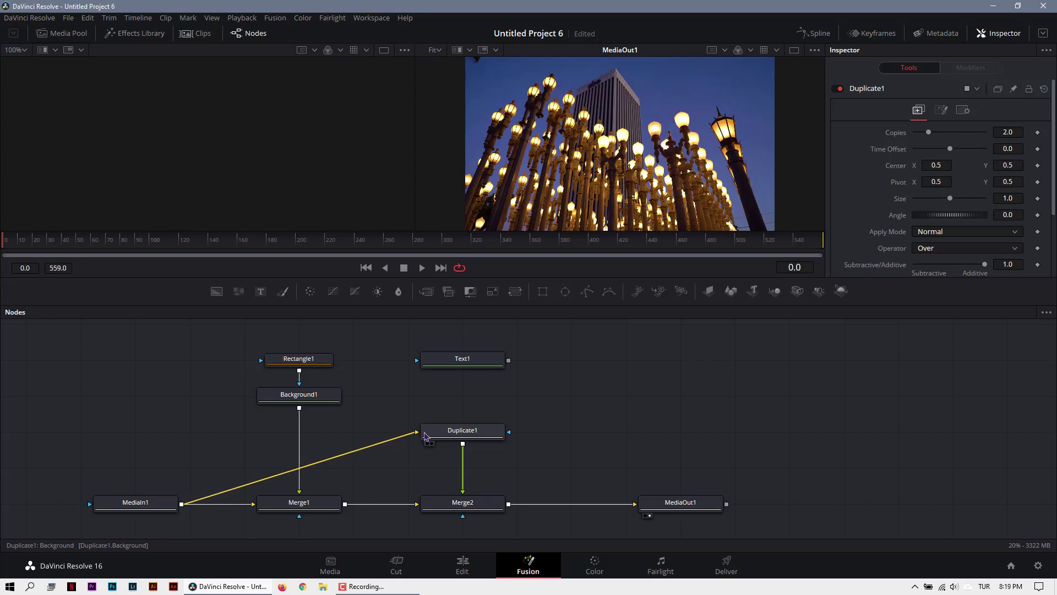
left_click_drag(508, 360, 477, 438)
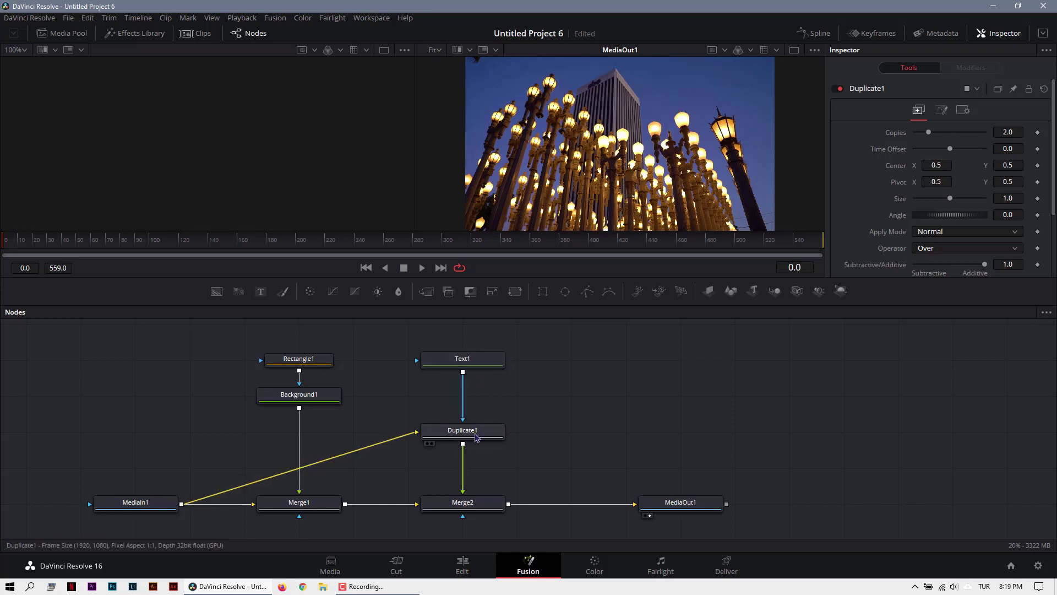
left_click(476, 438)
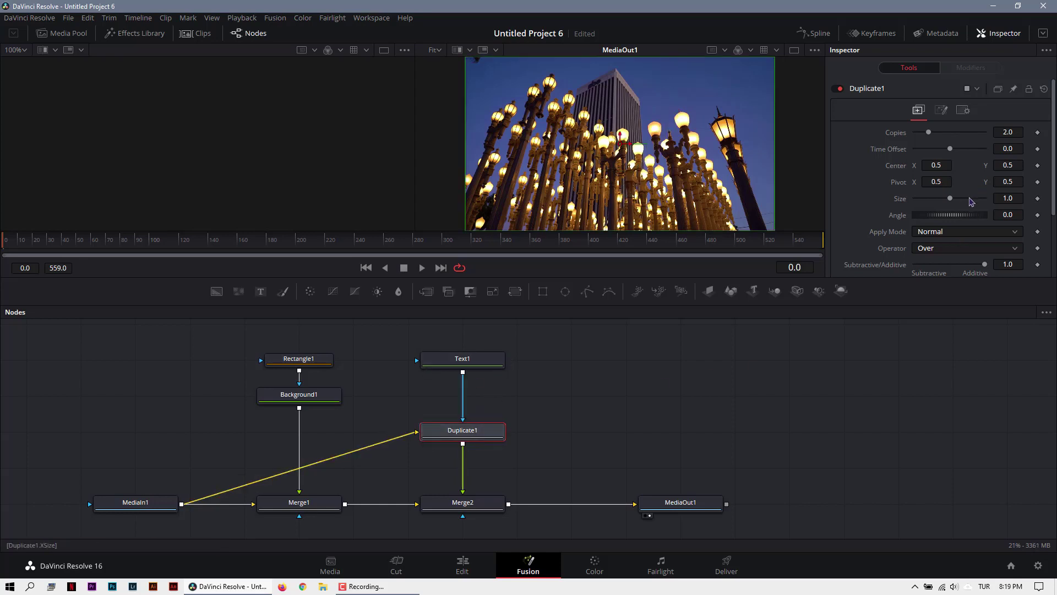
mouse_move(951, 198)
left_mouse_down()
mouse_move(962, 200)
mouse_move(935, 204)
mouse_move(962, 202)
mouse_move(951, 203)
left_mouse_up()
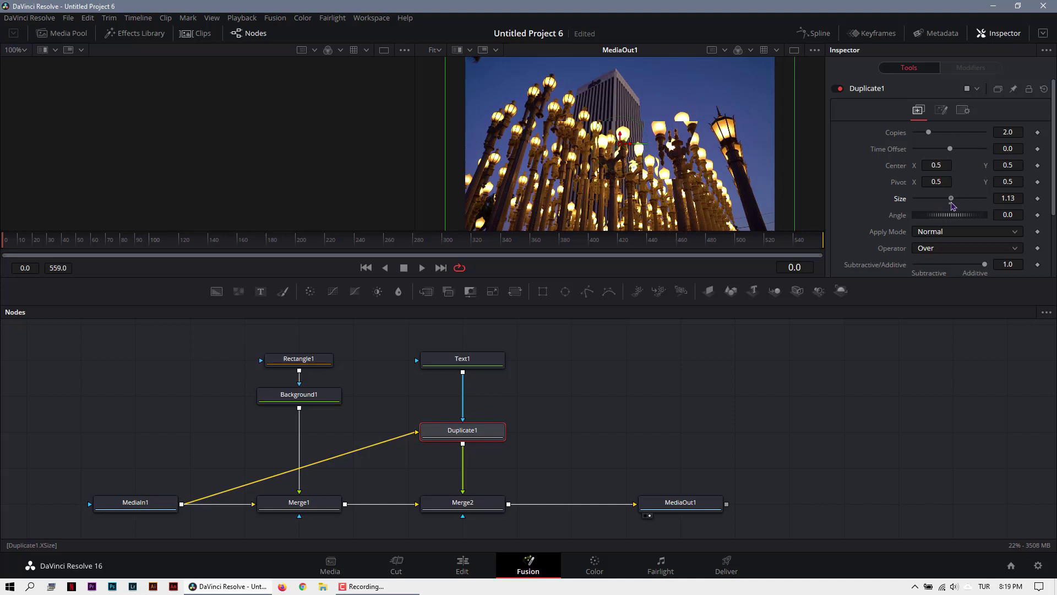
Connect Text1 to Merge2, widen Rectangle1 to 0.236, and shift the nodes right.
left_click(328, 401)
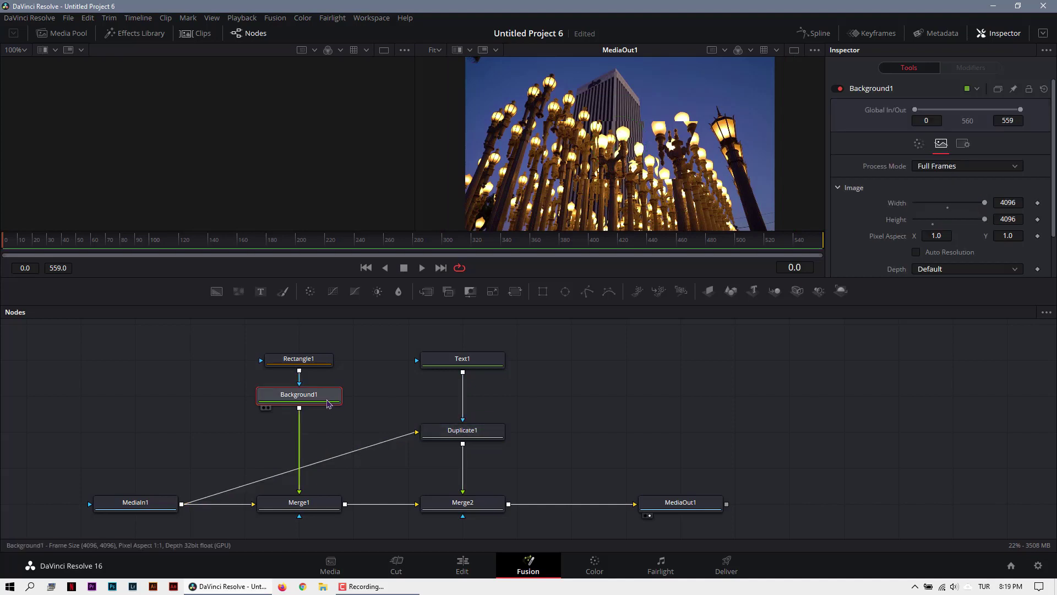
left_click(447, 363)
left_click_drag(447, 363, 482, 502)
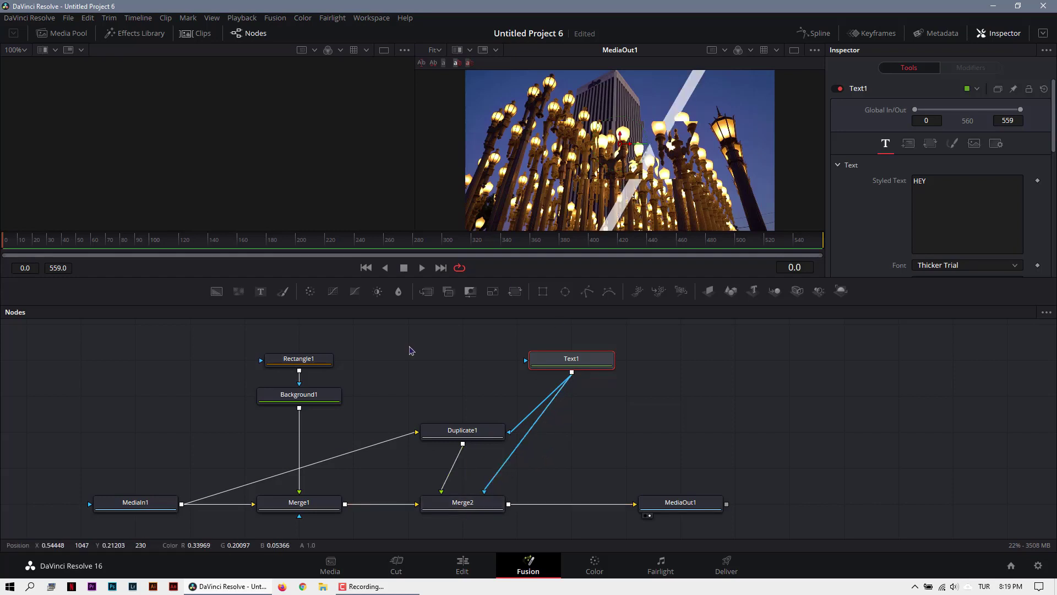
left_click(319, 361)
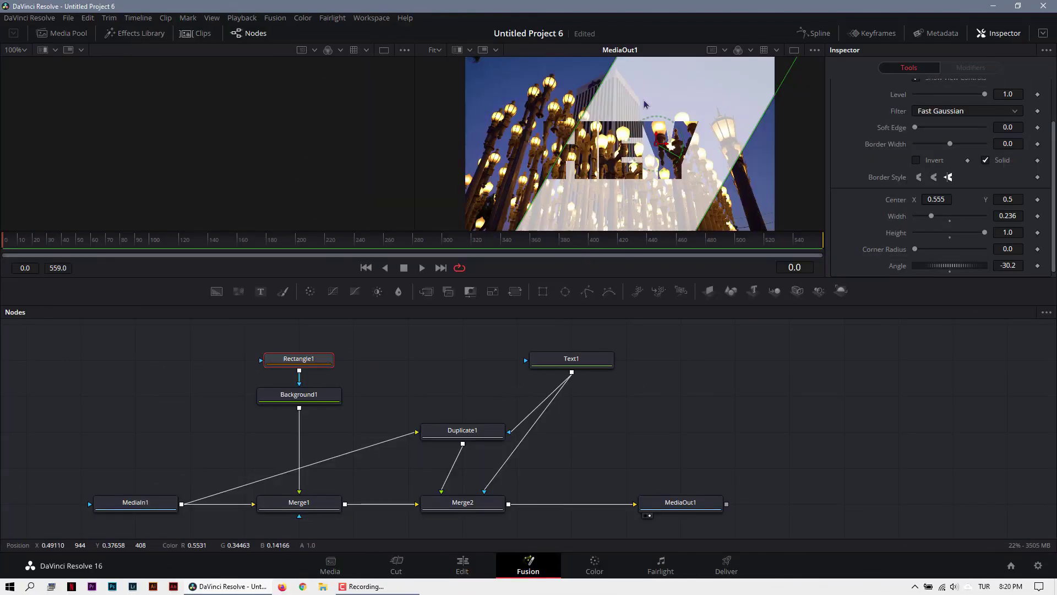
left_click_drag(240, 328, 737, 526)
left_click_drag(709, 510, 873, 503)
Insert a Blur node between MediaIn1 and Merge1, set Blur Size to 23.6, and mask it with Background1.
left_click(416, 422)
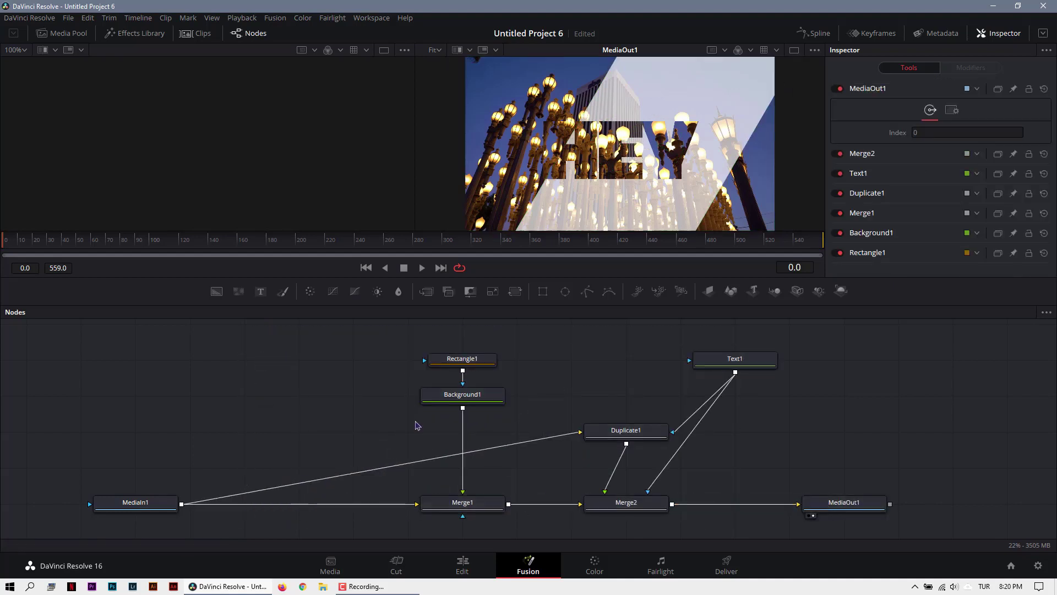
key("shift+space")
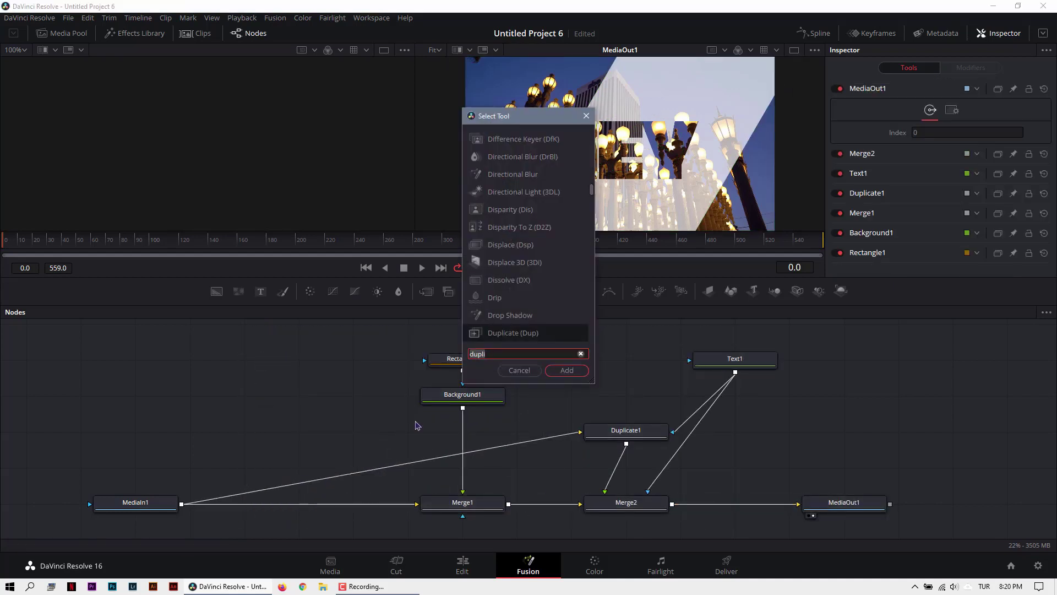
type("blur")
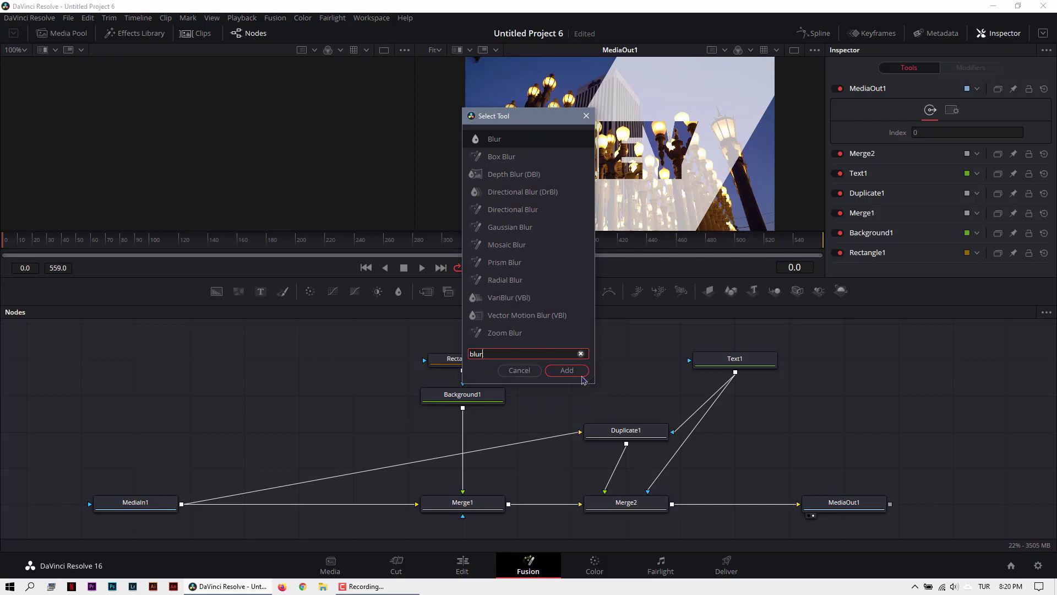
key("Return")
left_click_drag(414, 435, 363, 508)
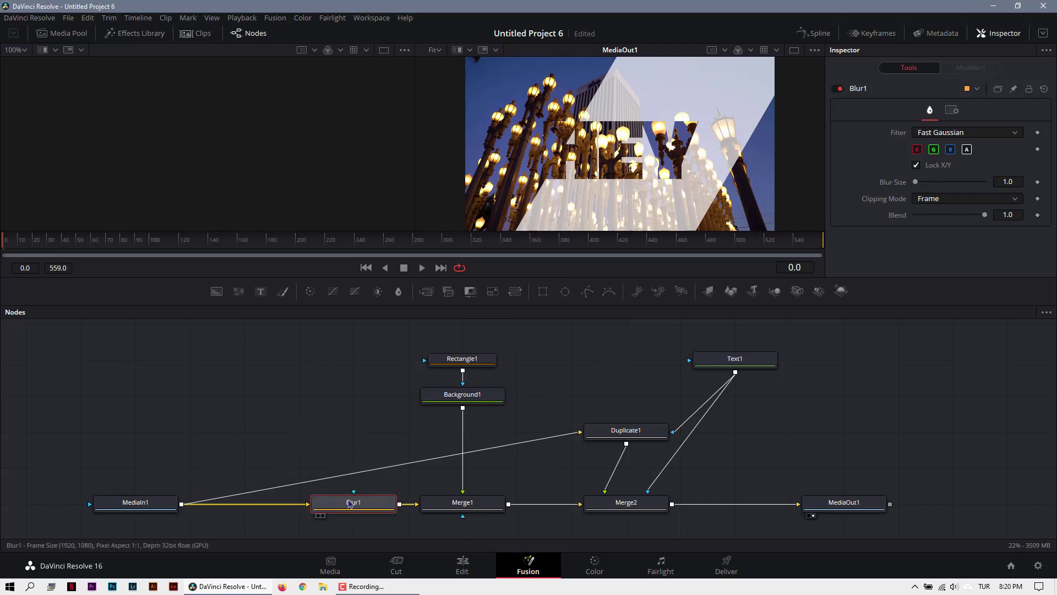
left_click_drag(917, 184, 933, 185)
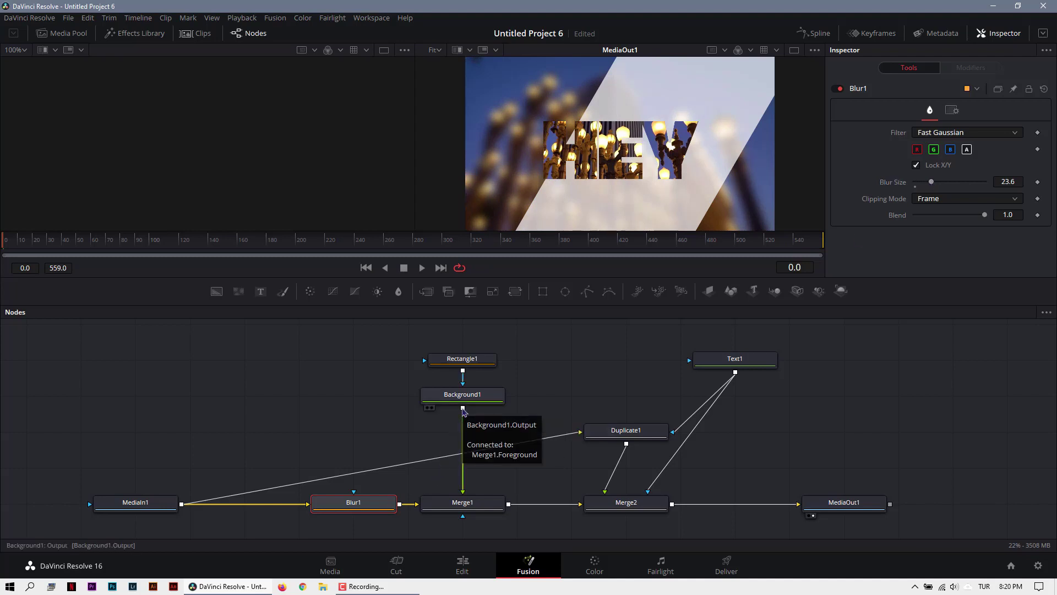
left_click_drag(463, 408, 353, 493)
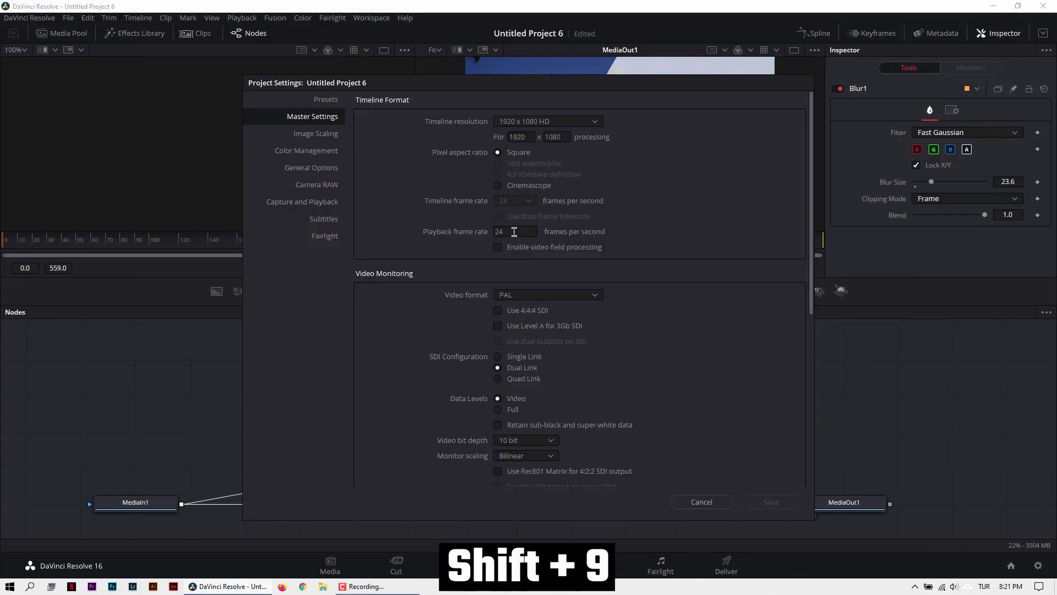
Verify the 24 fps playback frame rate, close Project Settings, and jump to frame 24.
left_click(513, 232)
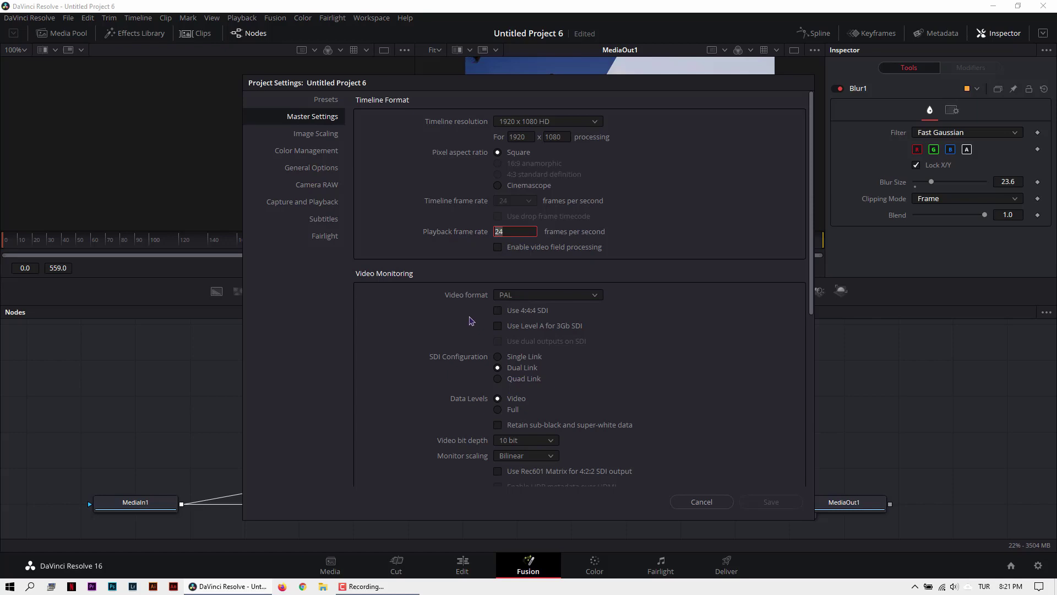
key("Escape")
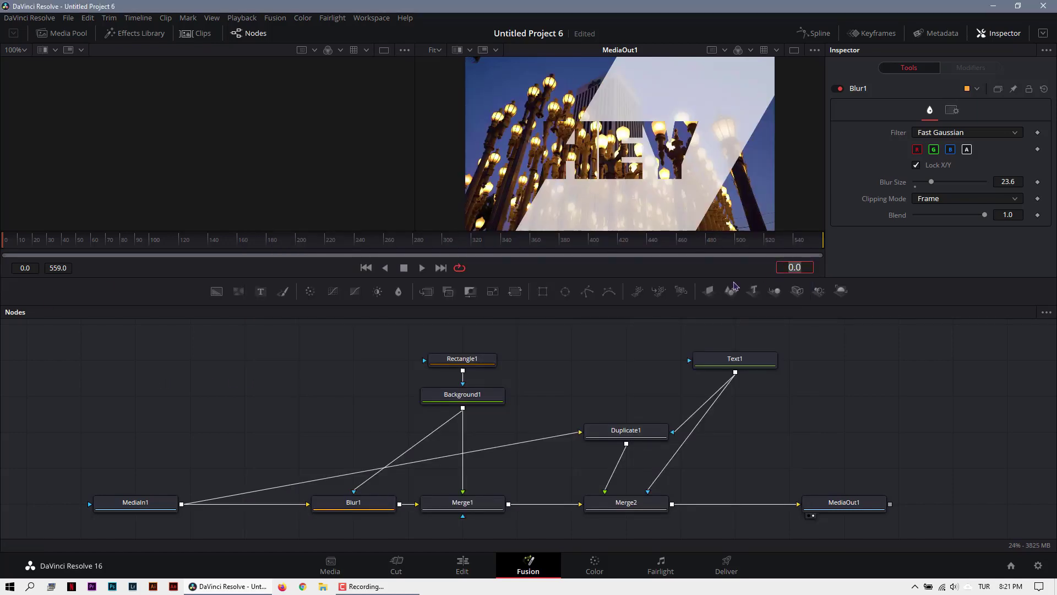
type("24")
key("Return")
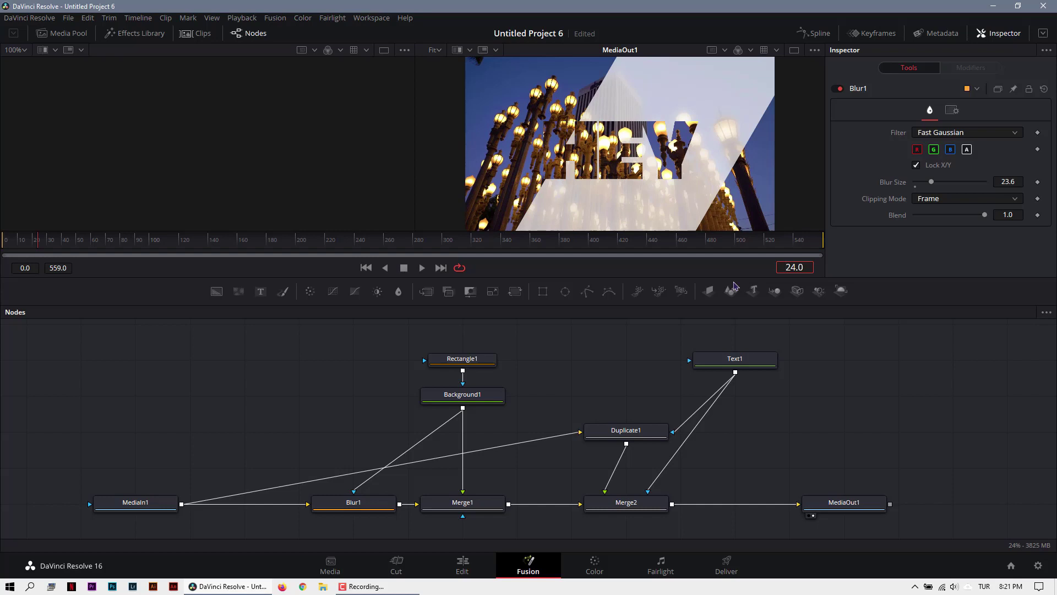
Keyframe Duplicate1 Size at 0.67 on frame 24 and 1.0 on frame 0.
left_click(335, 417)
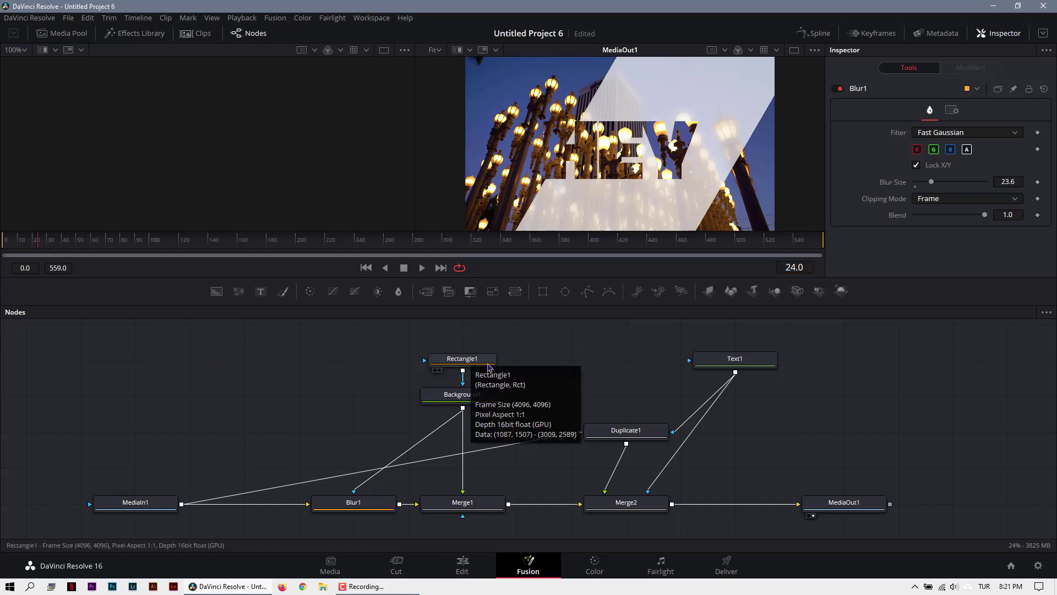
left_click(733, 359)
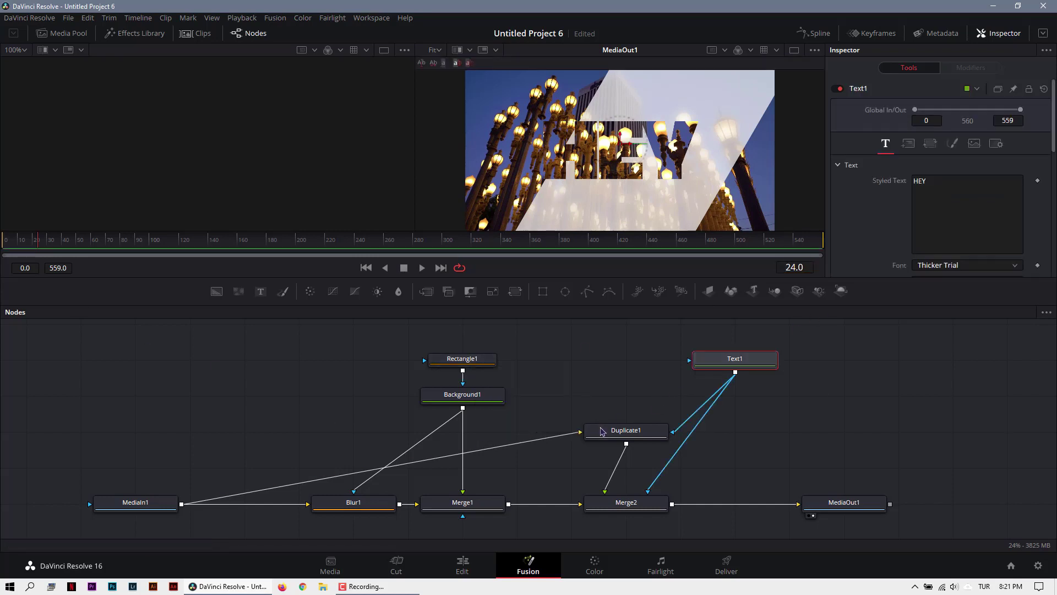
left_click(629, 433)
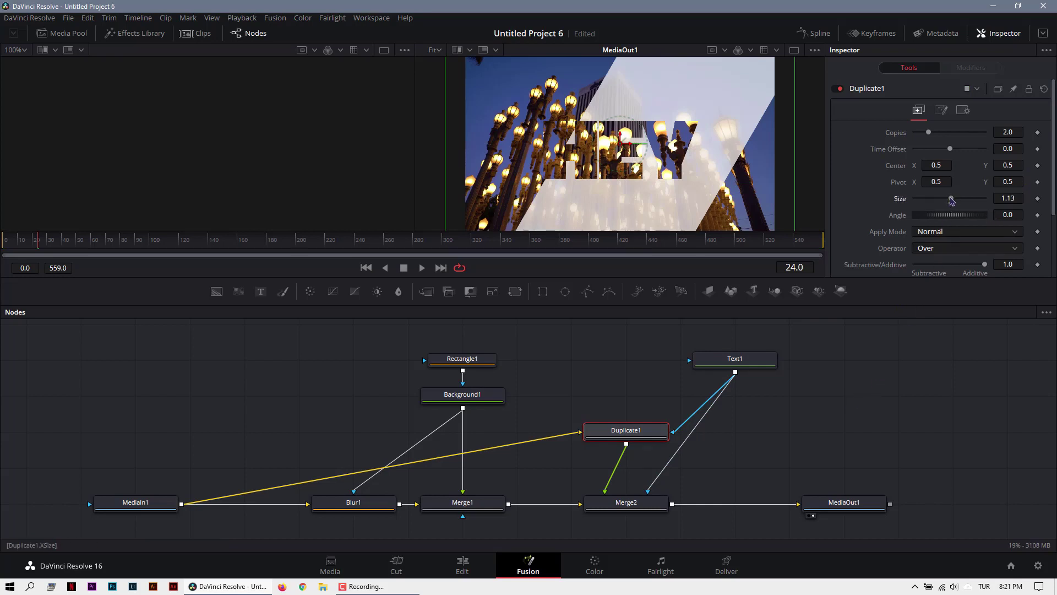
left_click_drag(952, 201, 938, 201)
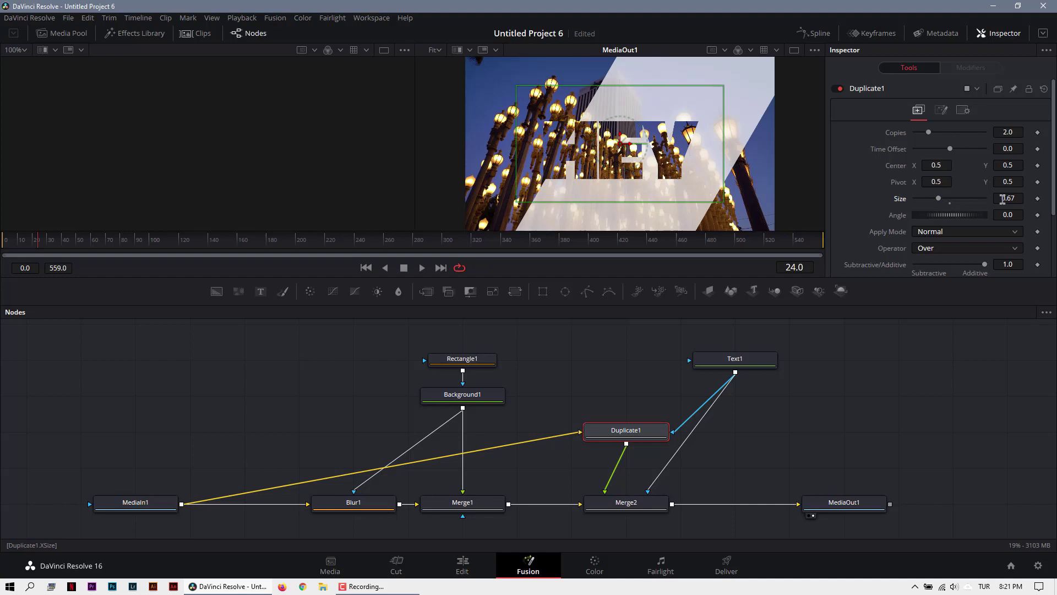
left_click(1038, 199)
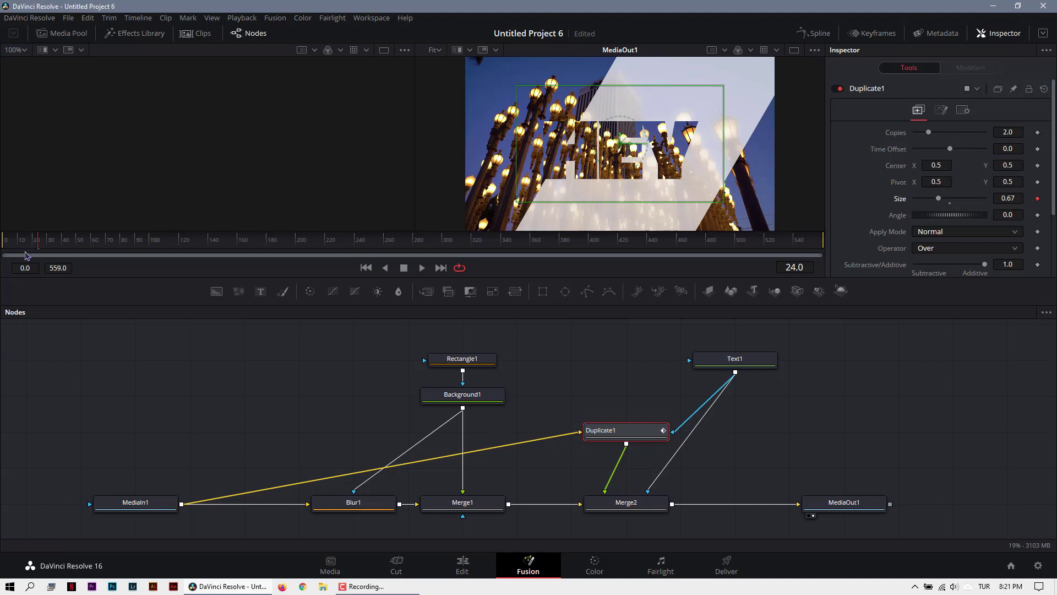
left_click(3, 245)
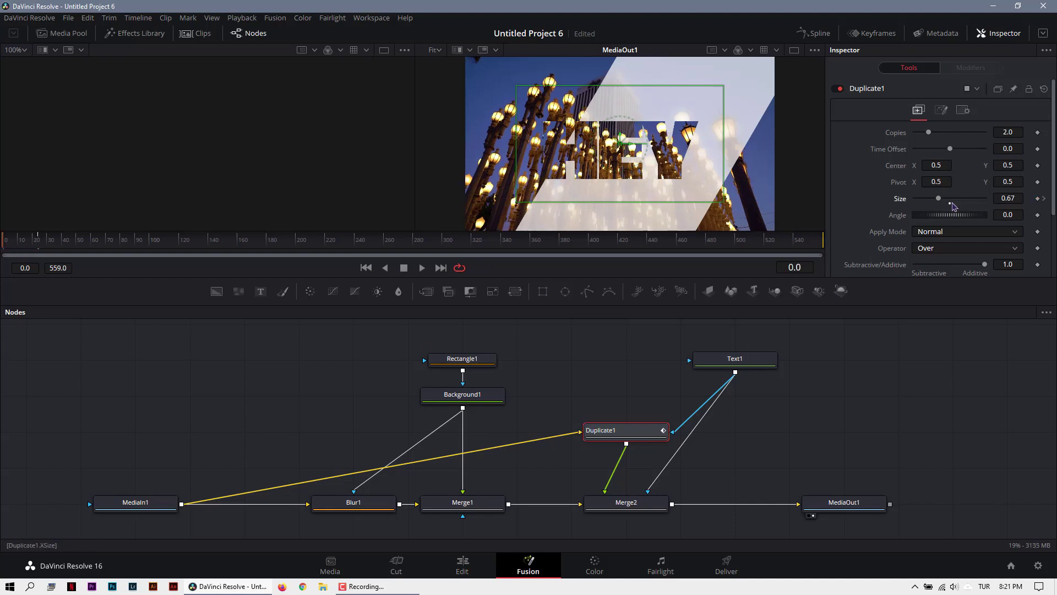
left_click(950, 203)
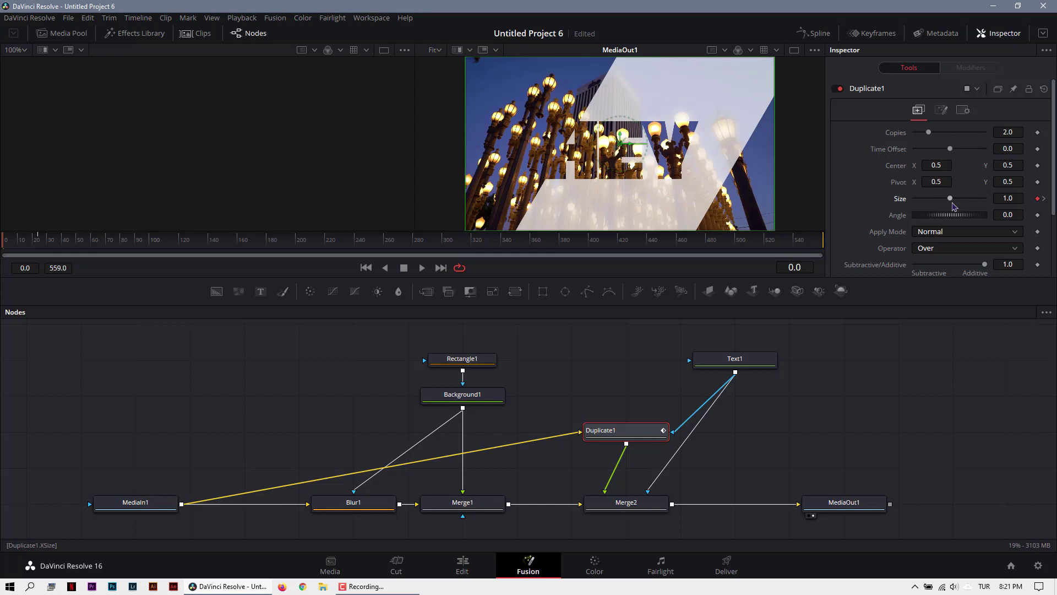
Keyframe Rectangle1 Width at 0 on frame 10, widening to about 0.72 by frame 36.
left_click(23, 246)
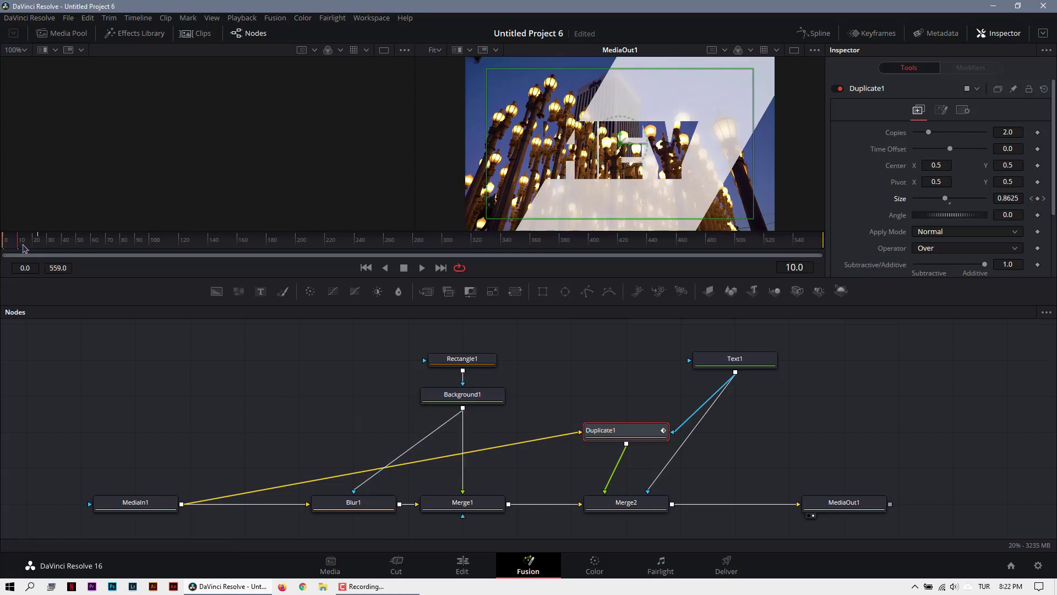
left_click(462, 358)
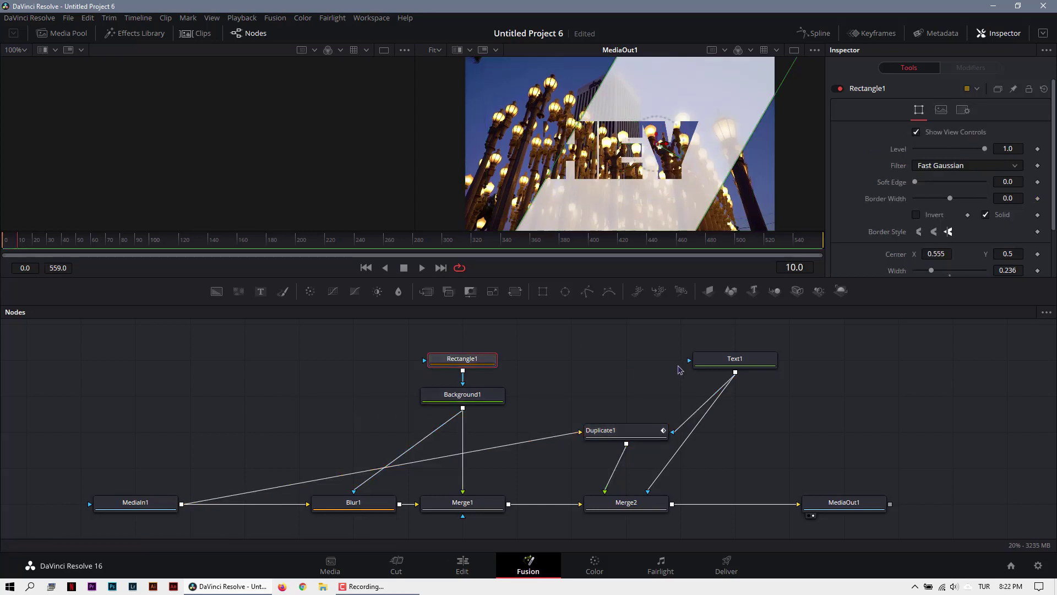
scroll(926, 240, "down", 2)
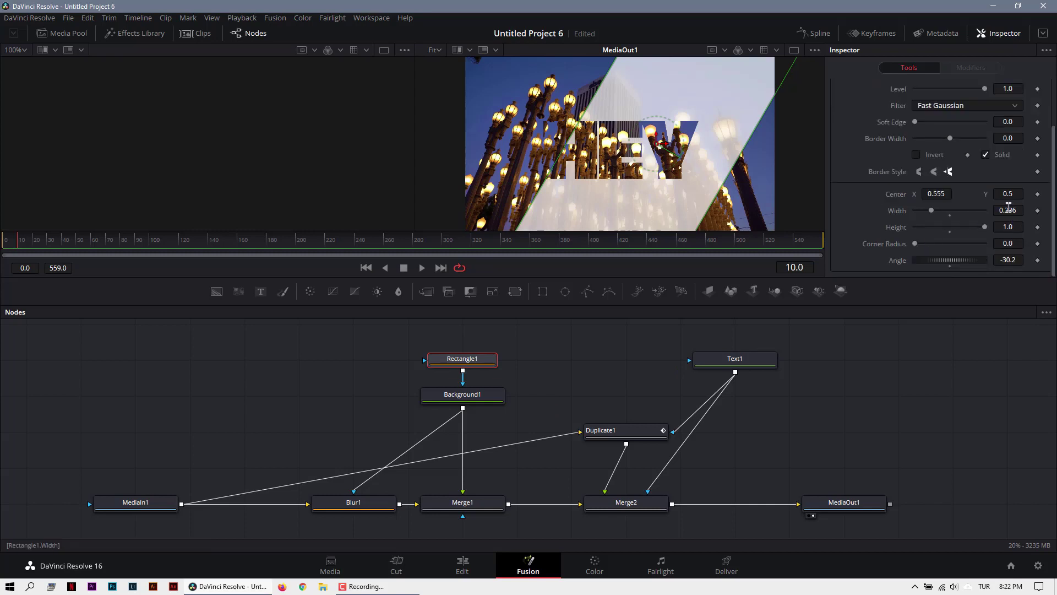
left_click_drag(1008, 208, 930, 210)
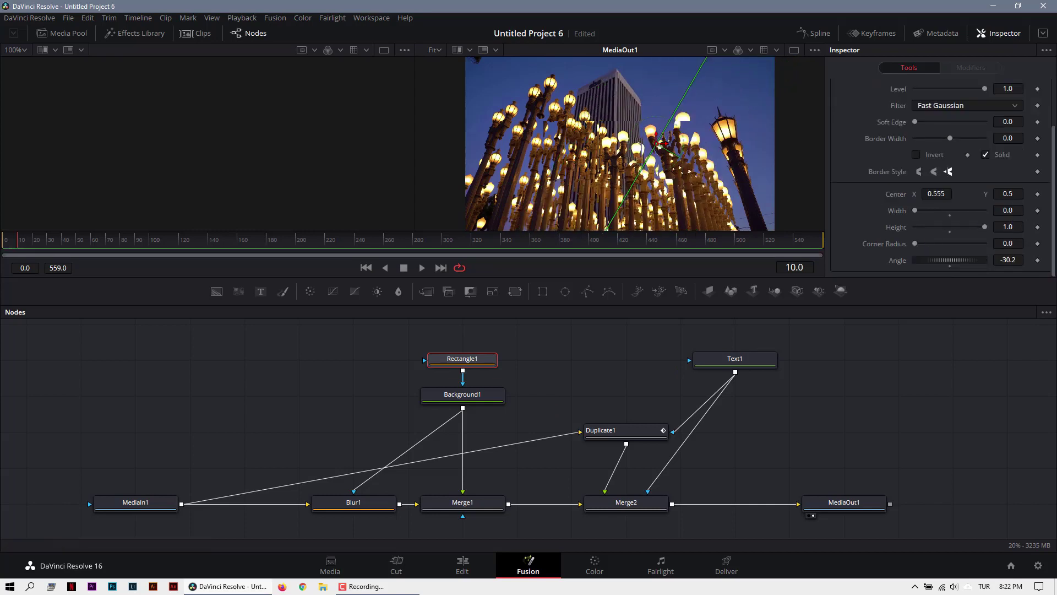
left_click(1037, 212)
left_click_drag(58, 243, 56, 244)
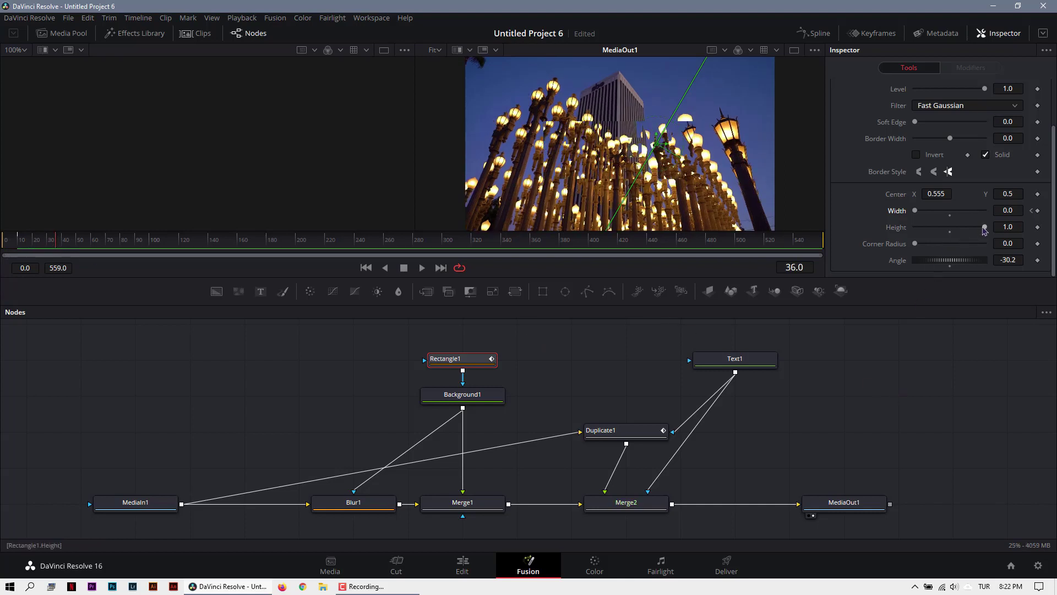
left_click_drag(918, 213, 969, 214)
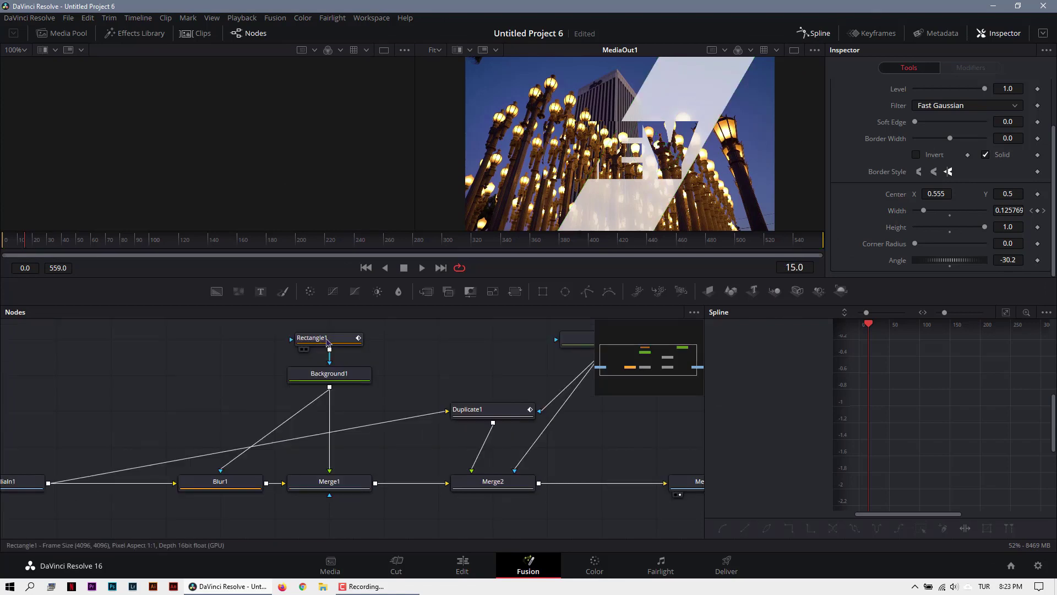
Show Rectangle1 Width and Duplicate1 Size curves in the Spline editor and smooth their keyframes.
left_click(326, 342)
left_click_drag(665, 358, 439, 393)
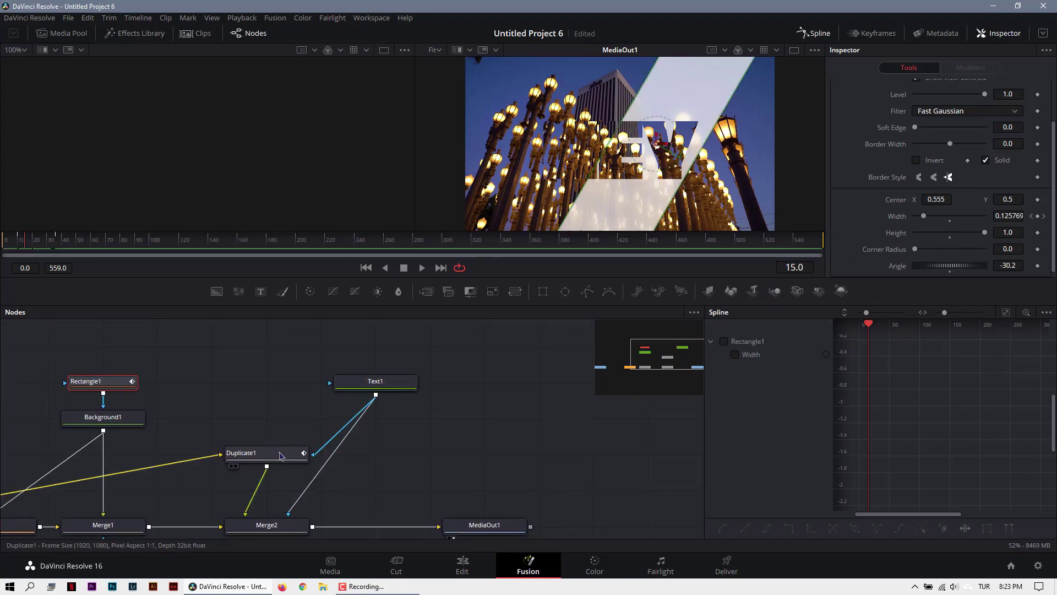
left_click(266, 453, "ctrl")
left_click(724, 342)
left_click(724, 367)
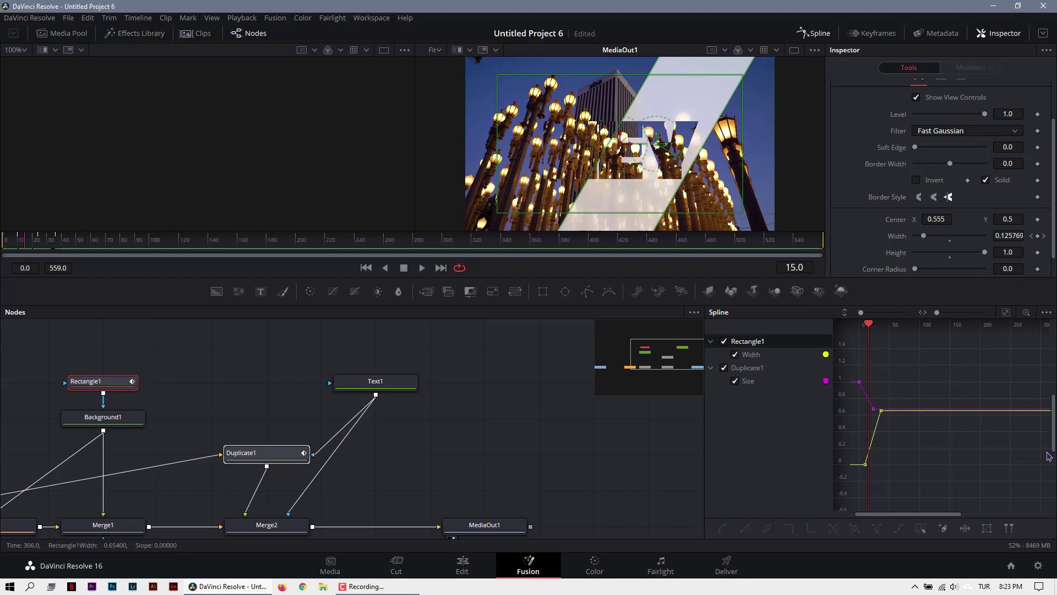
left_click_drag(887, 517, 883, 518)
left_click_drag(956, 356, 847, 500)
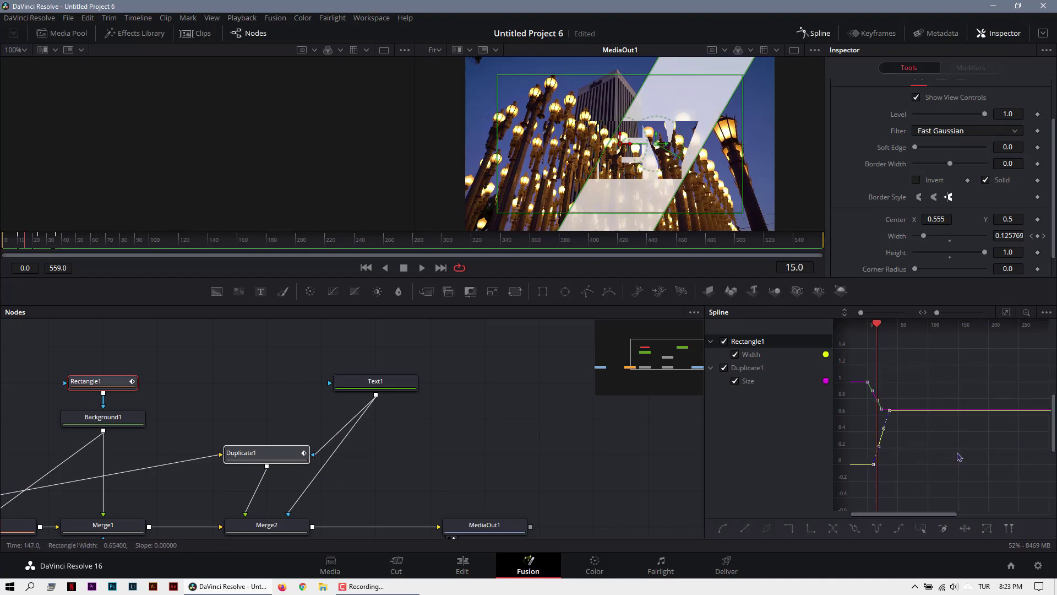
key("shift+s")
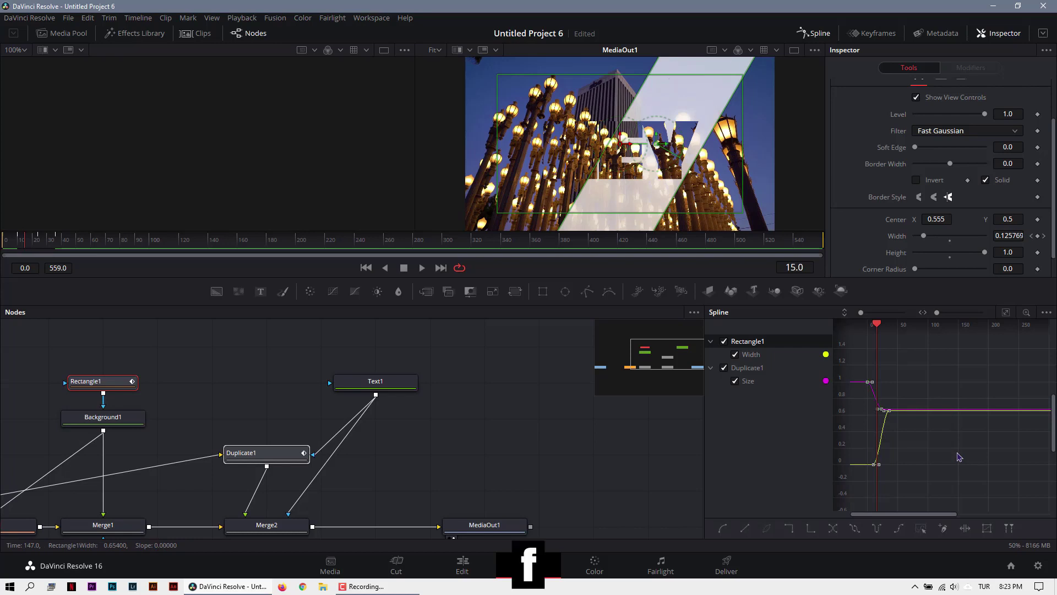
Tune the keyframe easing to ease-out 71.9 and ease-in 51.9.
key("t")
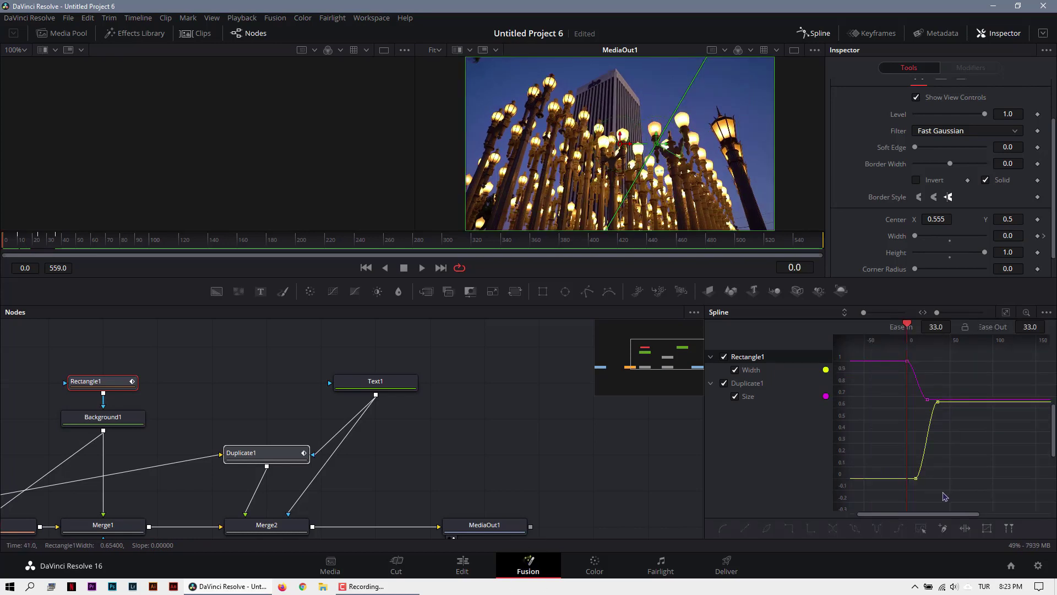
left_click_drag(942, 494, 917, 459)
left_click_drag(937, 402, 935, 399)
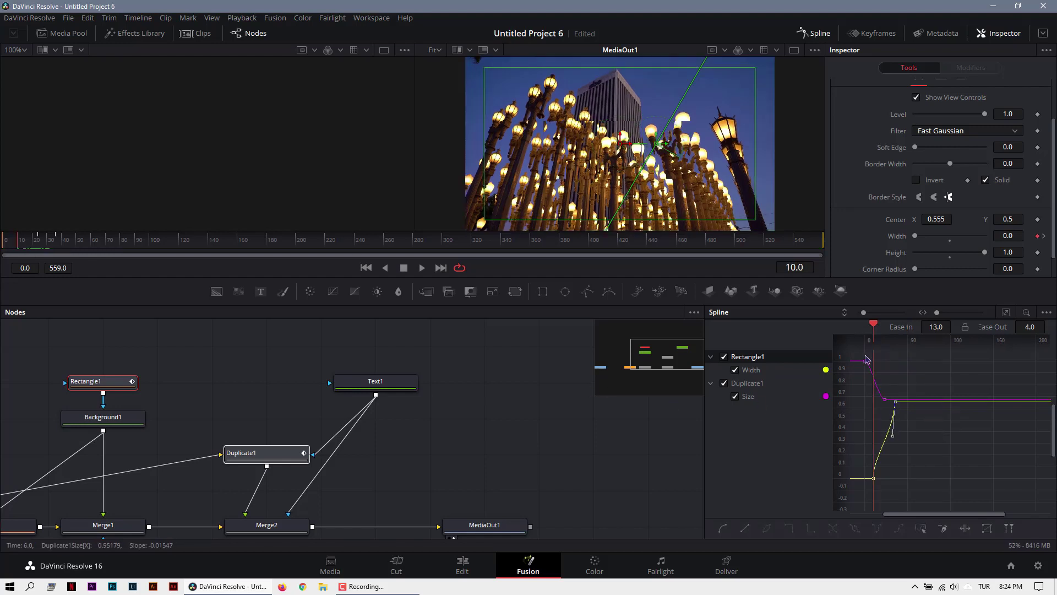
left_click_drag(863, 355, 878, 384)
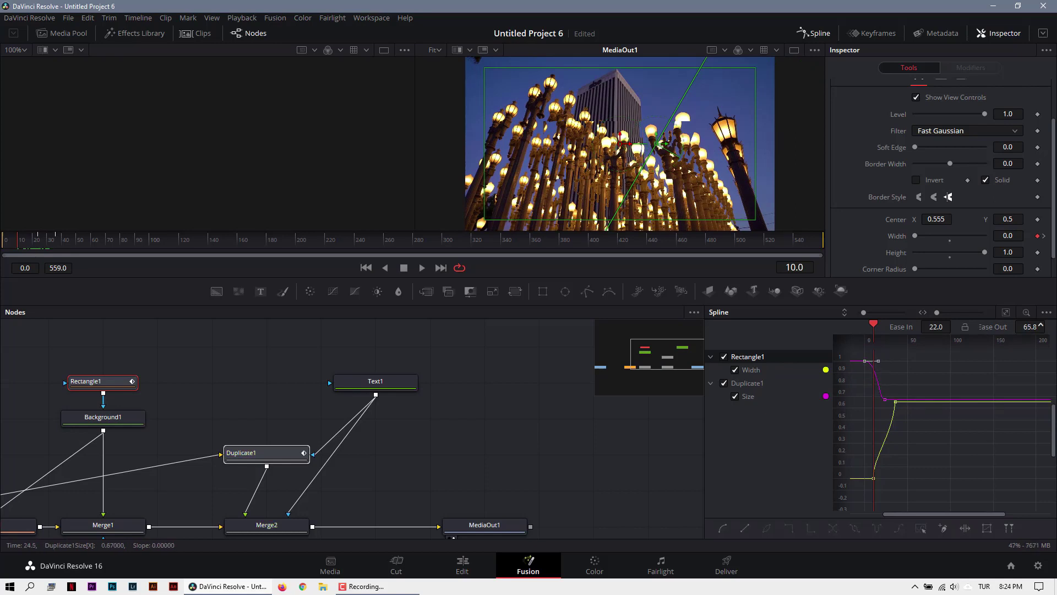
left_click_drag(1040, 324, 1032, 327)
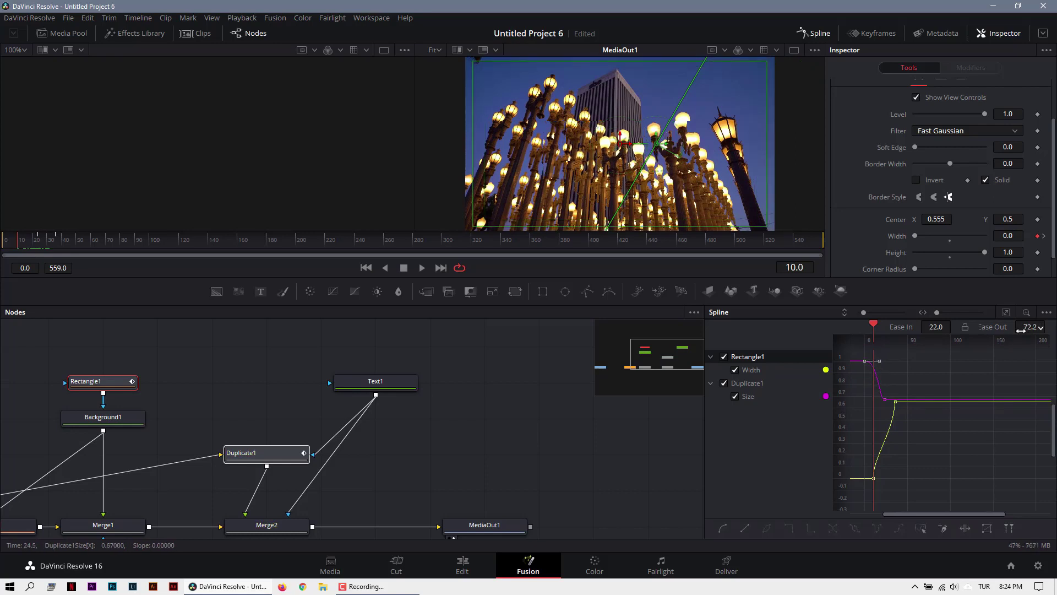
left_click_drag(874, 412, 875, 411)
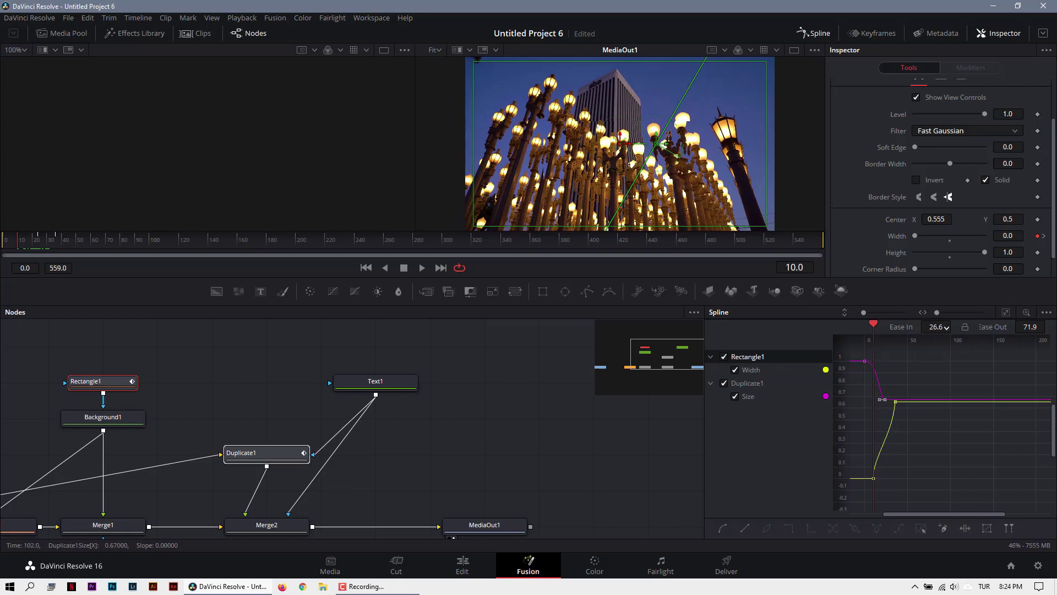
left_click_drag(947, 327, 963, 327)
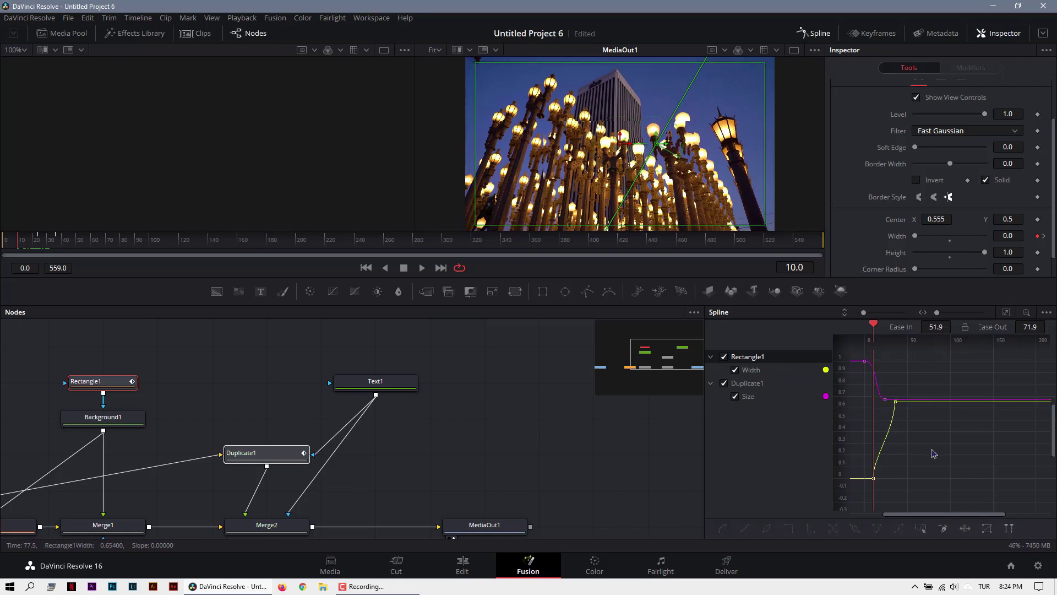
Hide the curve editor and save the project.
left_click(814, 33)
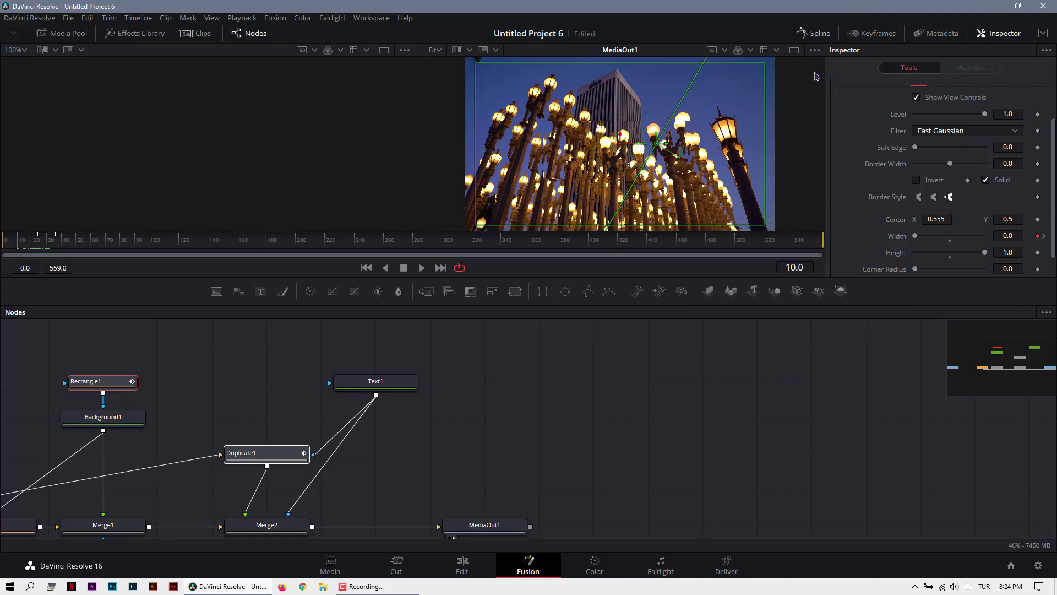
key("ctrl+s")
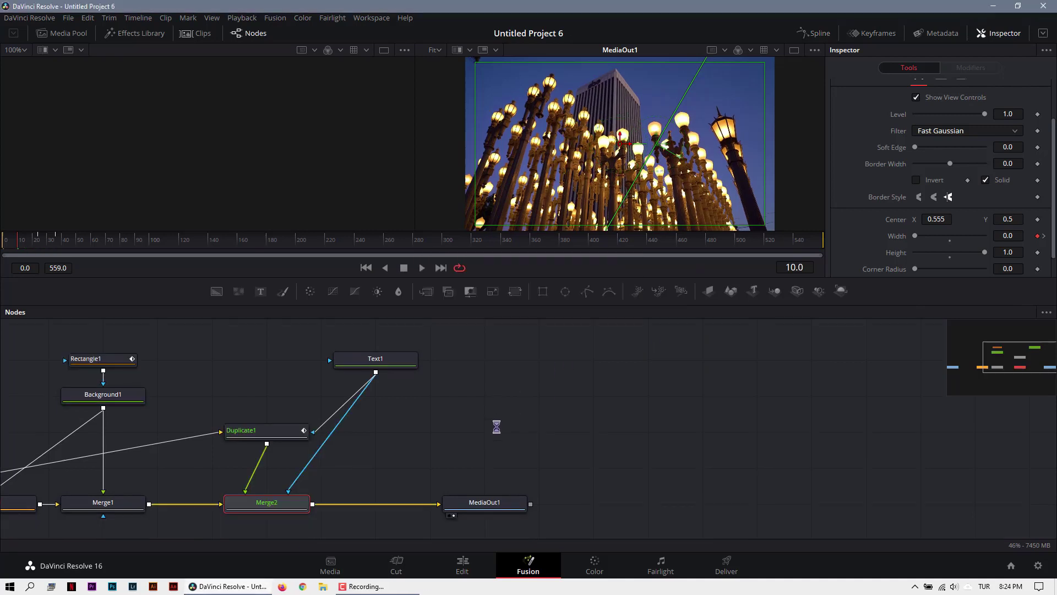
left_click_drag(1039, 360, 1014, 362)
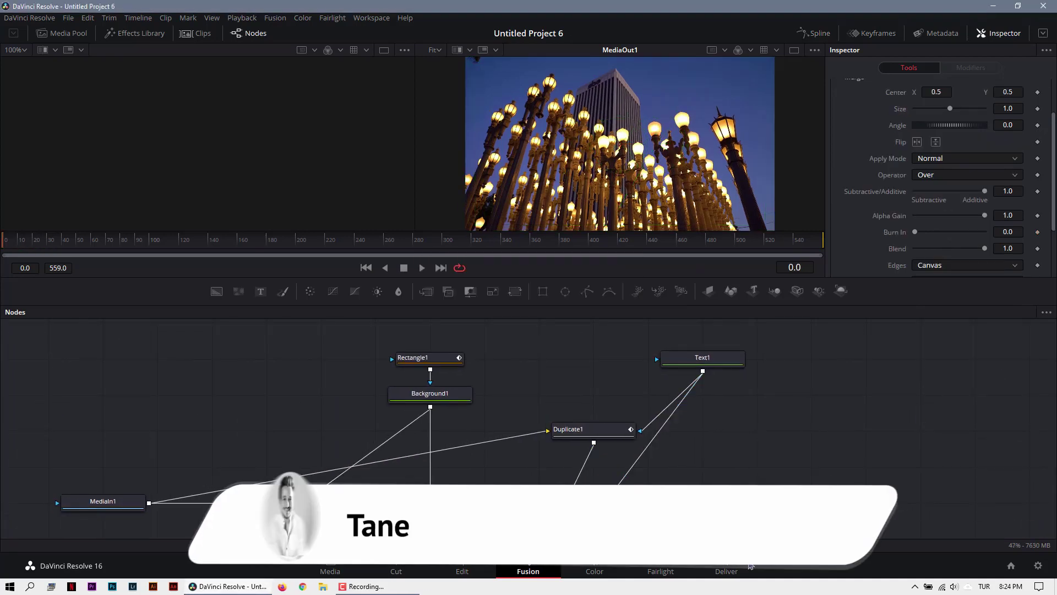
On the Deliver page, name the render 'hey', set its location, queue it and start rendering.
left_click(716, 572)
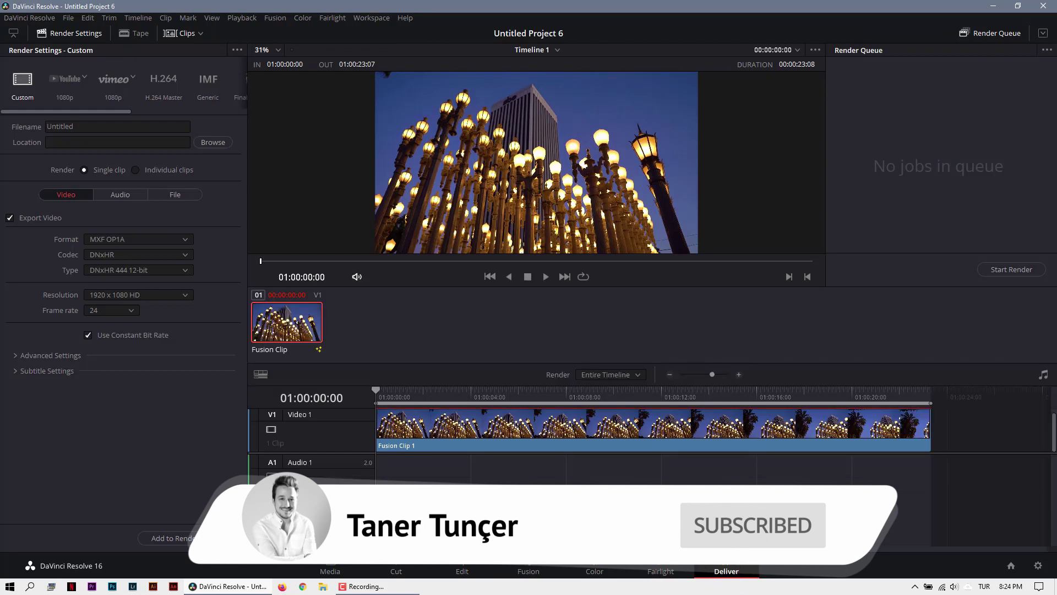
left_click(117, 126)
type("hey")
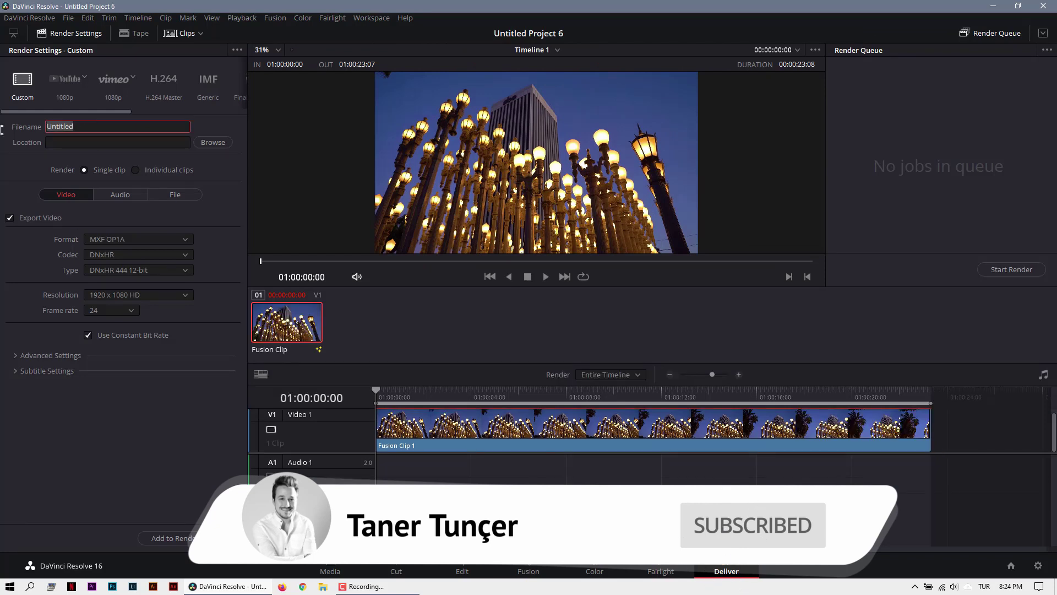
left_click(213, 142)
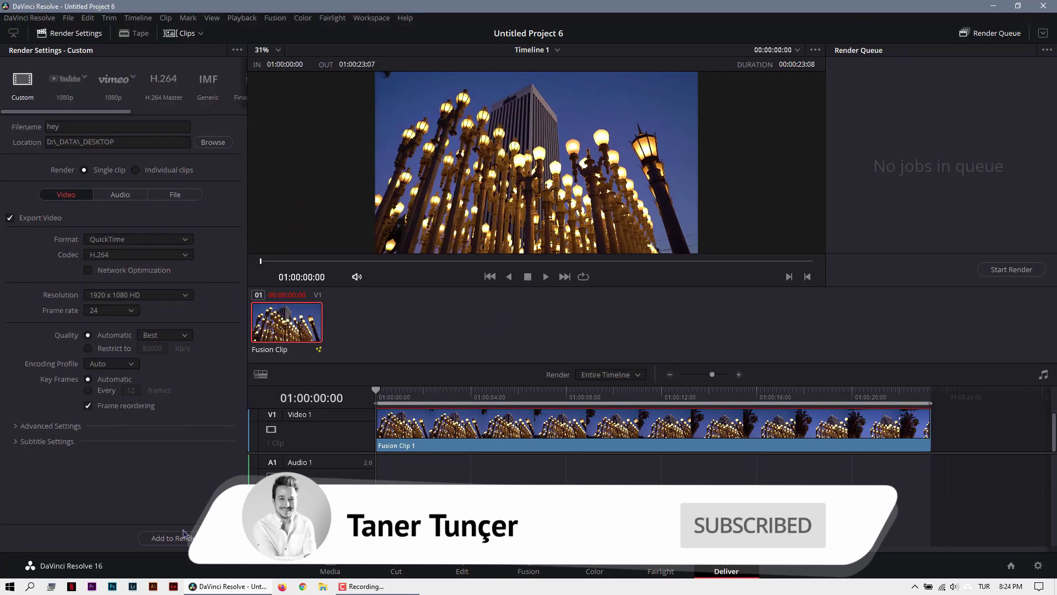
left_click(183, 533)
left_click(1011, 270)
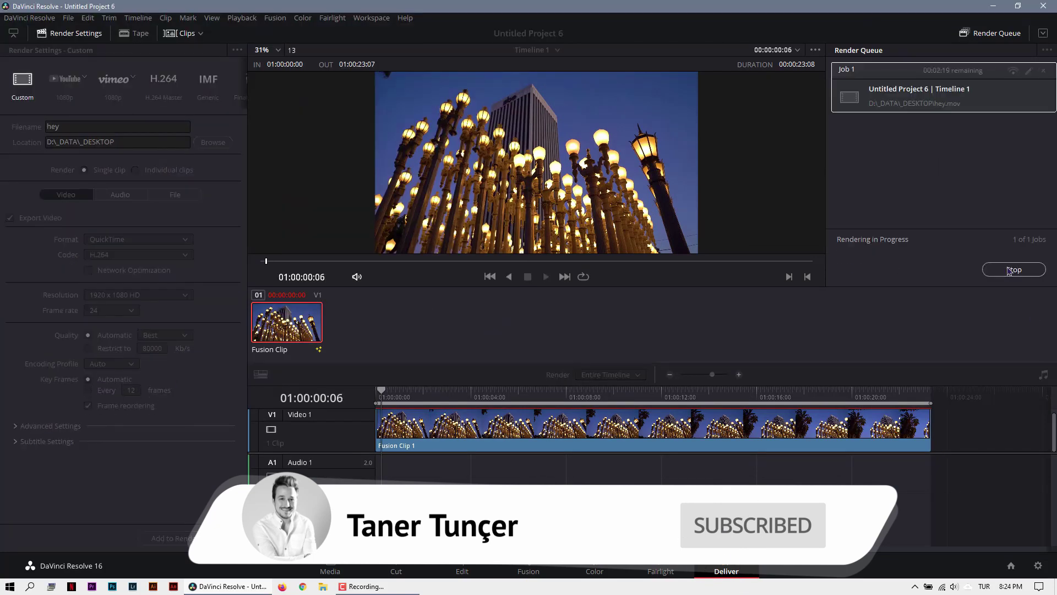